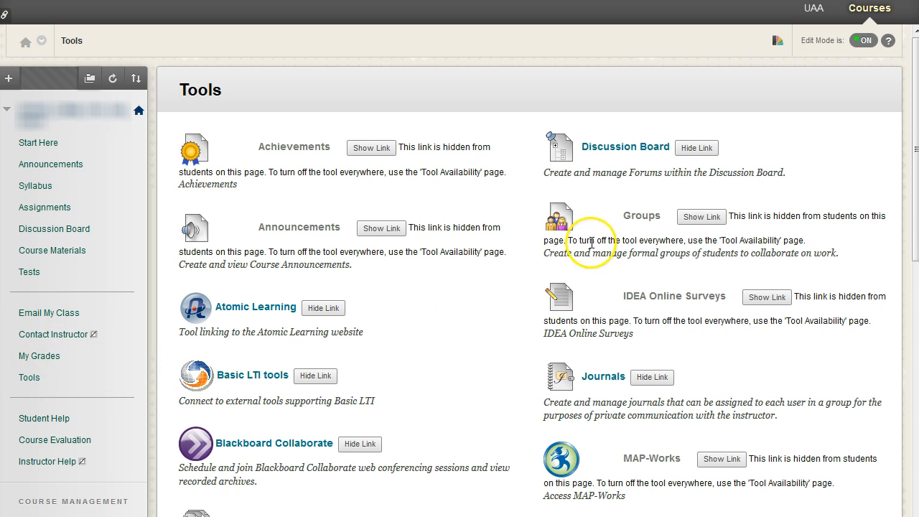
pyautogui.tripleClick(658, 230)
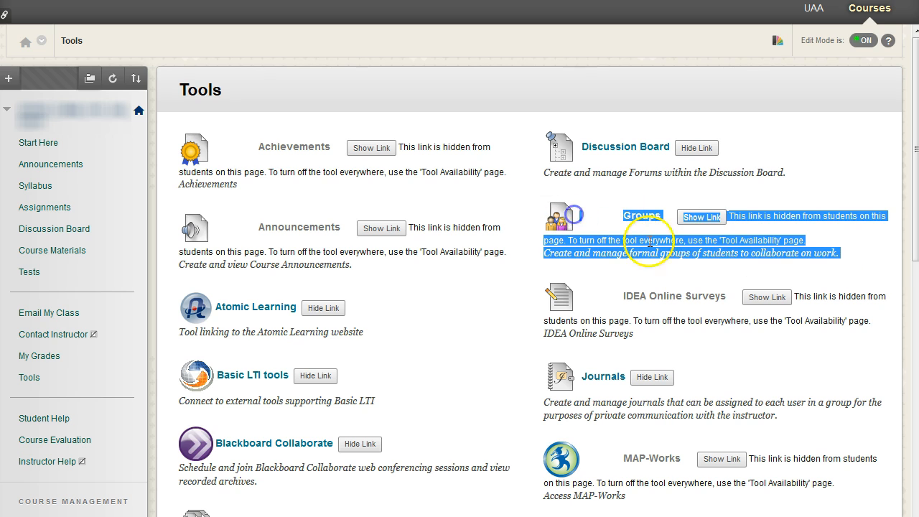
pyautogui.click(762, 248)
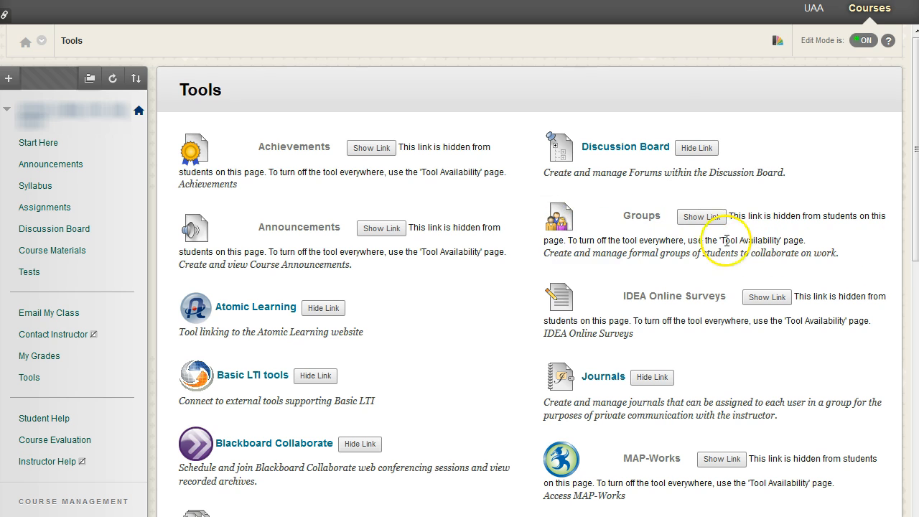
pyautogui.click(815, 233)
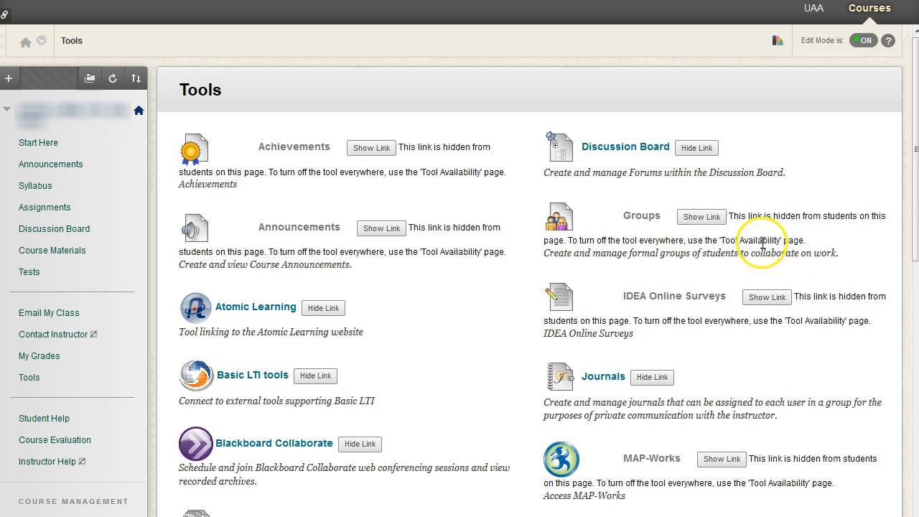
# - Add a course menu tool link named Student Groups, type Groups, available to users, and place it directly below Discussion Board
pyautogui.click(6, 76)
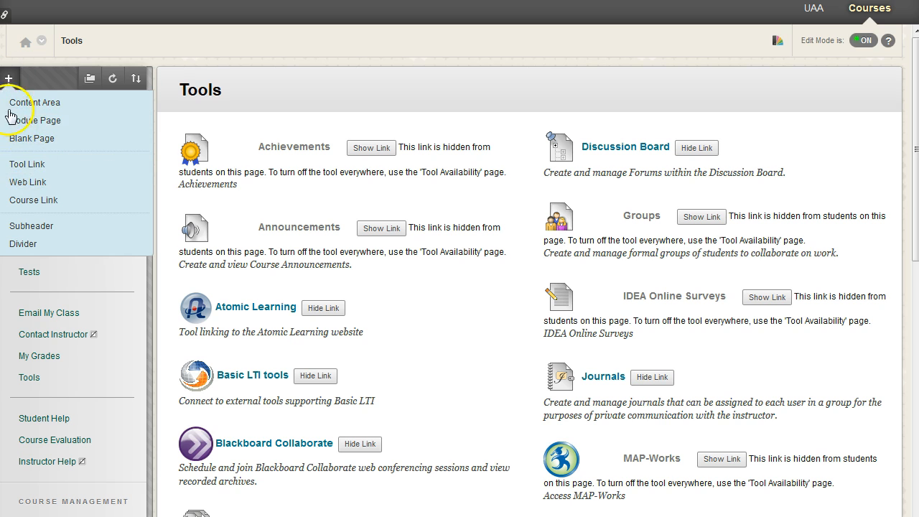
pyautogui.click(46, 169)
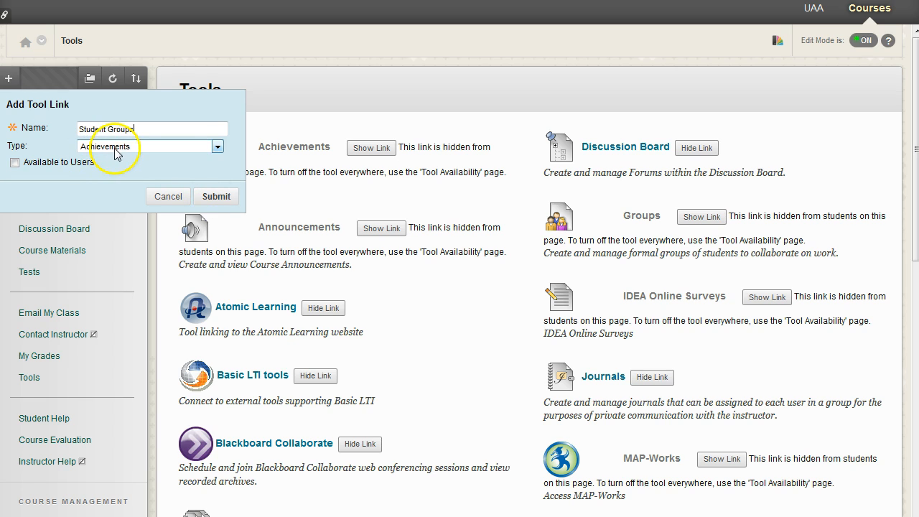
pyautogui.click(164, 151)
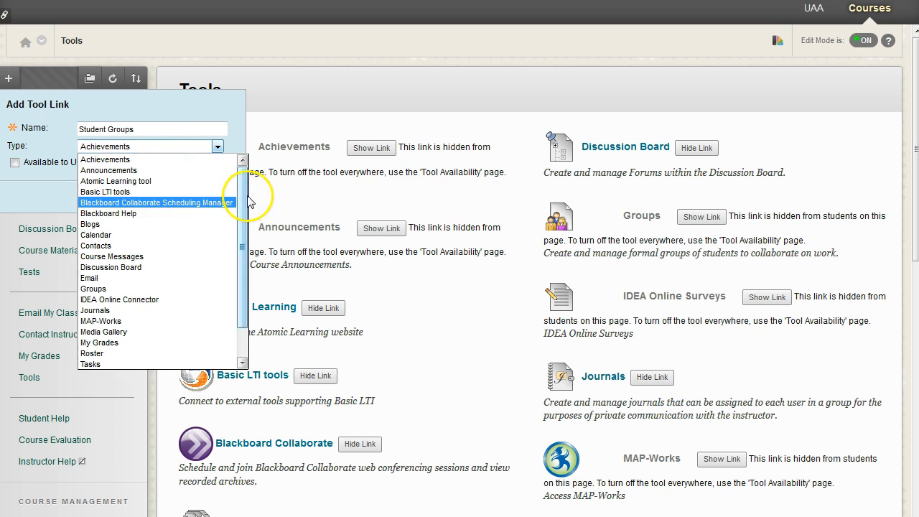
pyautogui.scroll(-1, 133, 323)
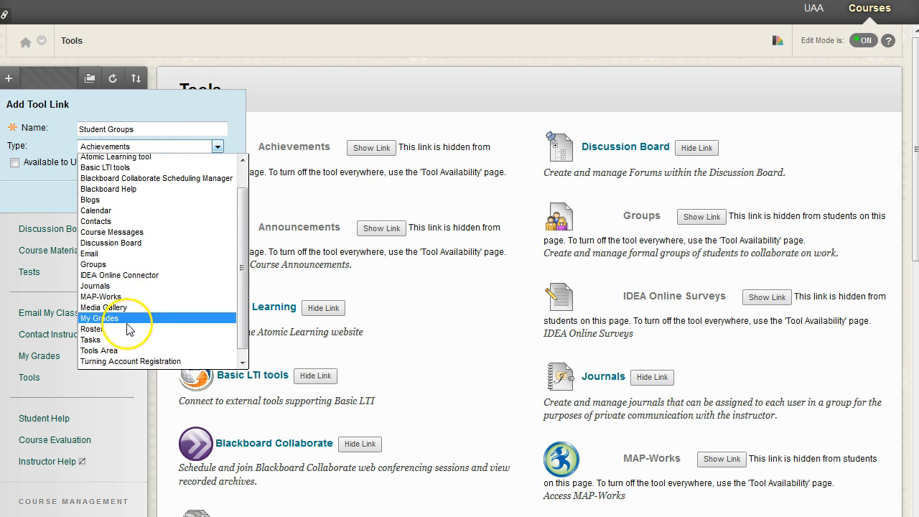
pyautogui.click(121, 257)
pyautogui.click(42, 163)
pyautogui.click(217, 196)
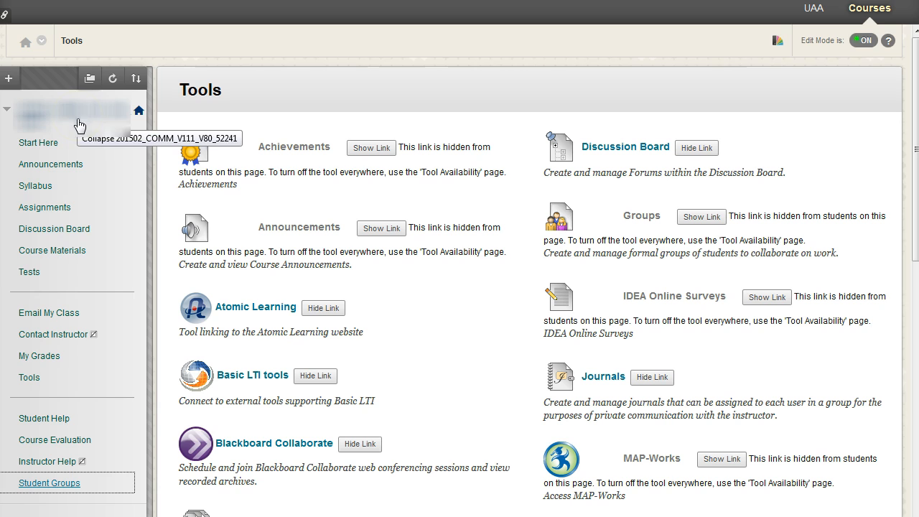
pyautogui.moveTo(7, 482); pyautogui.dragTo(17, 244)
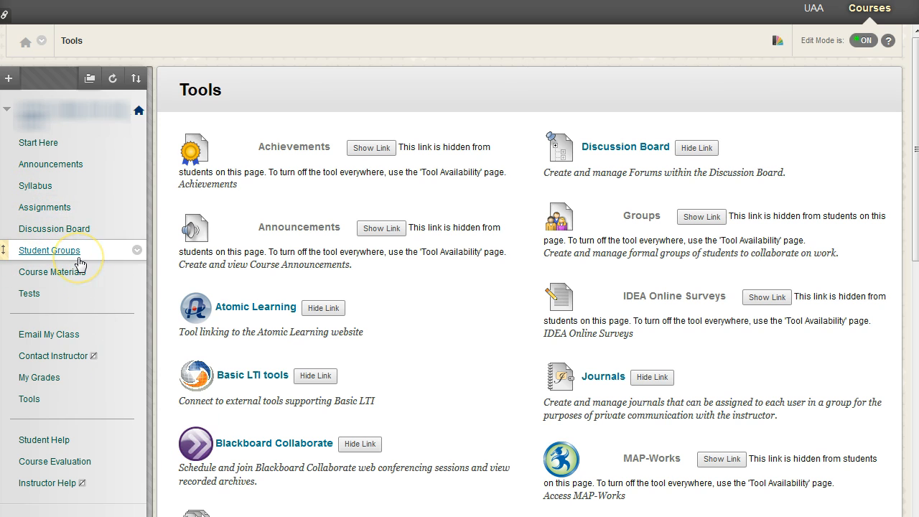
# - Open the Groups management page from the Users and Groups section of the course management area
pyautogui.scroll(-3, 83, 265)
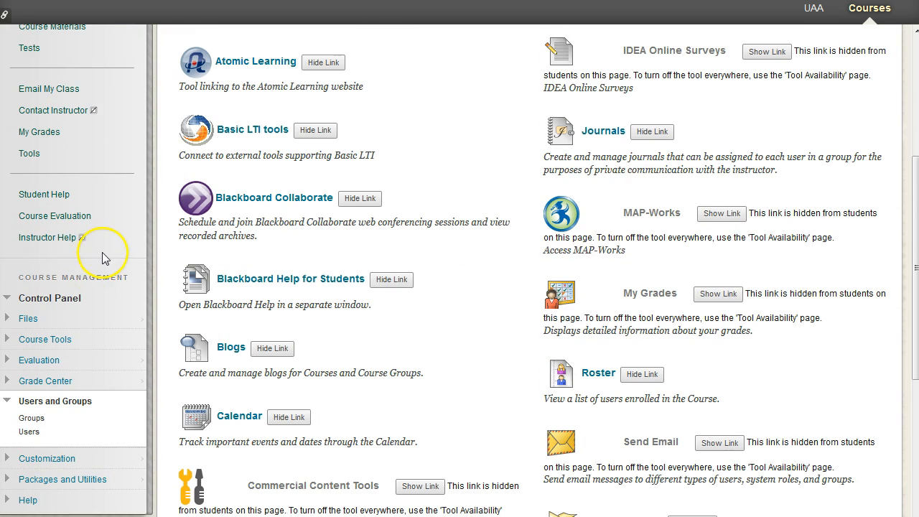
pyautogui.click(8, 401)
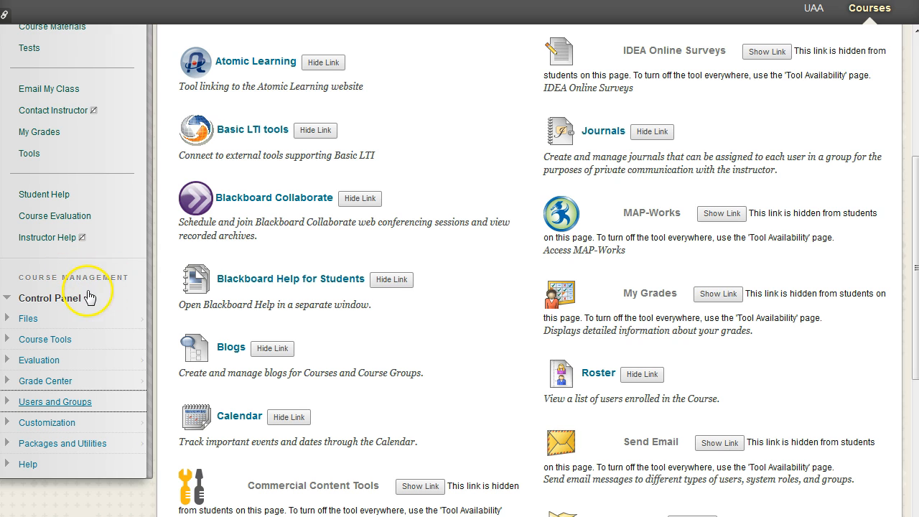
pyautogui.click(8, 401)
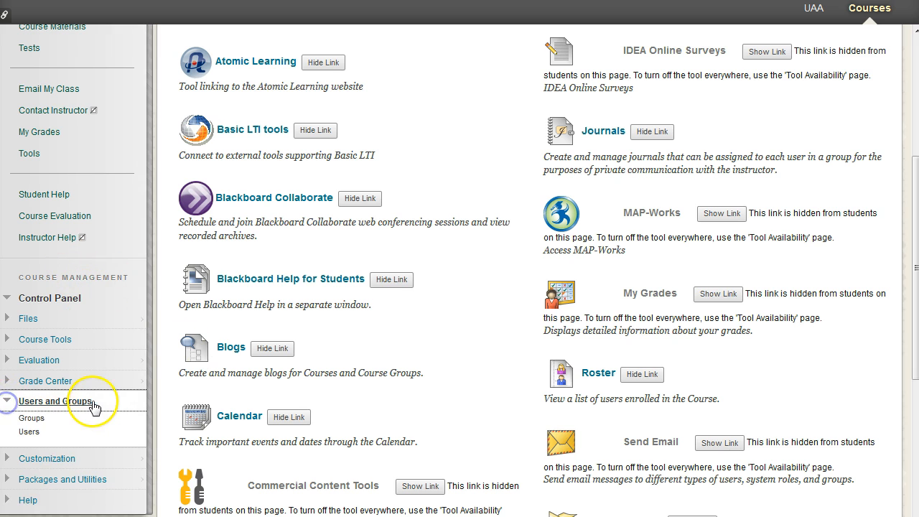
pyautogui.click(31, 418)
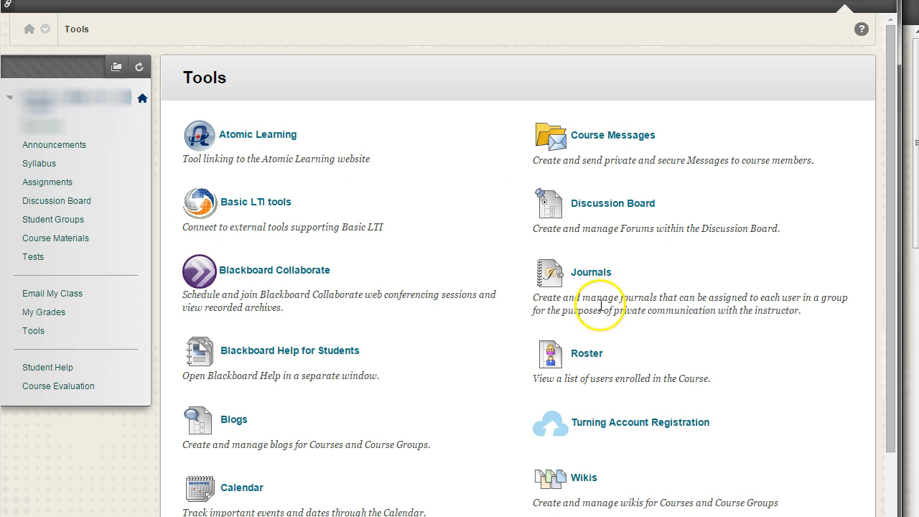
pyautogui.scroll(-1, 652, 313)
pyautogui.scroll(1, 583, 302)
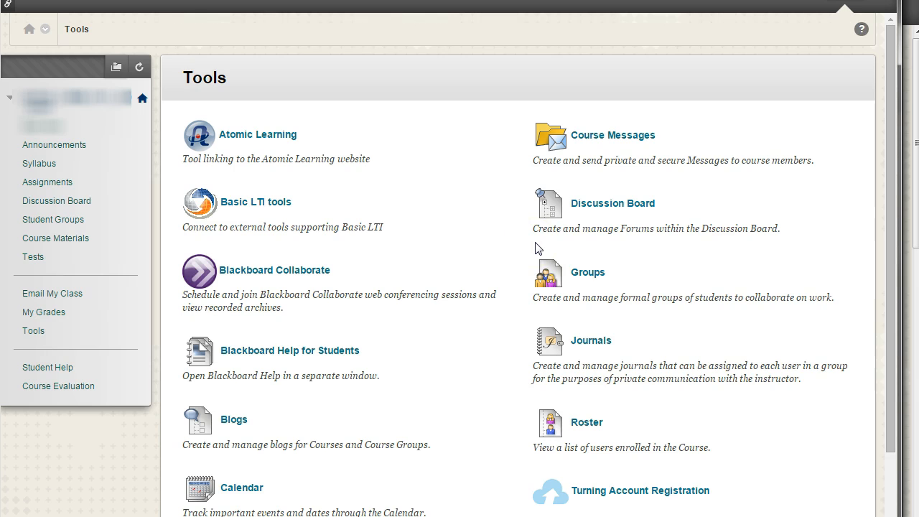
pyautogui.moveTo(835, 296); pyautogui.dragTo(649, 279)
pyautogui.click(678, 289)
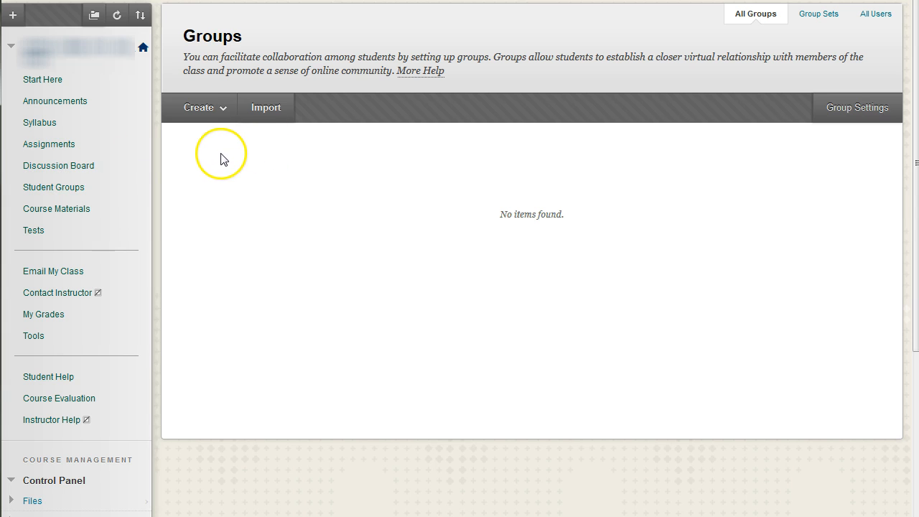
# - Start creating a self-enroll group and review its name, description, tool availability and module personalization settings
pyautogui.click(206, 108)
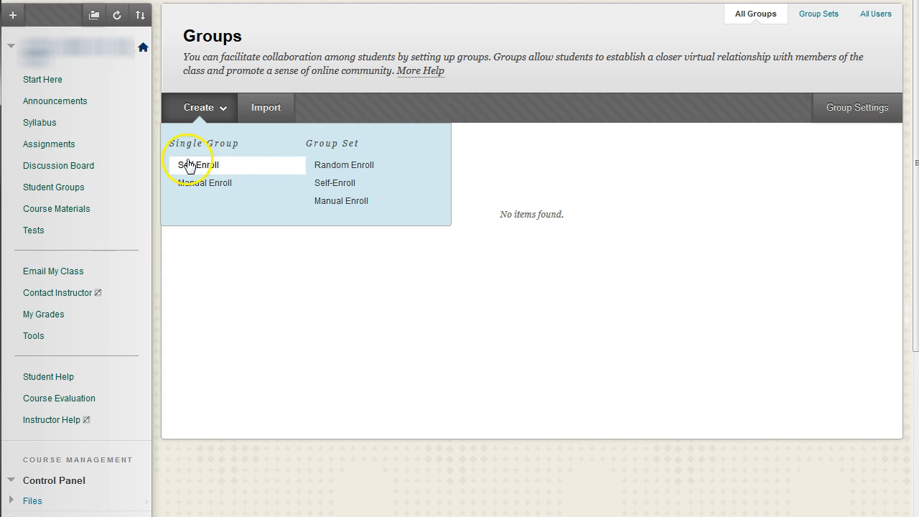
pyautogui.click(342, 184)
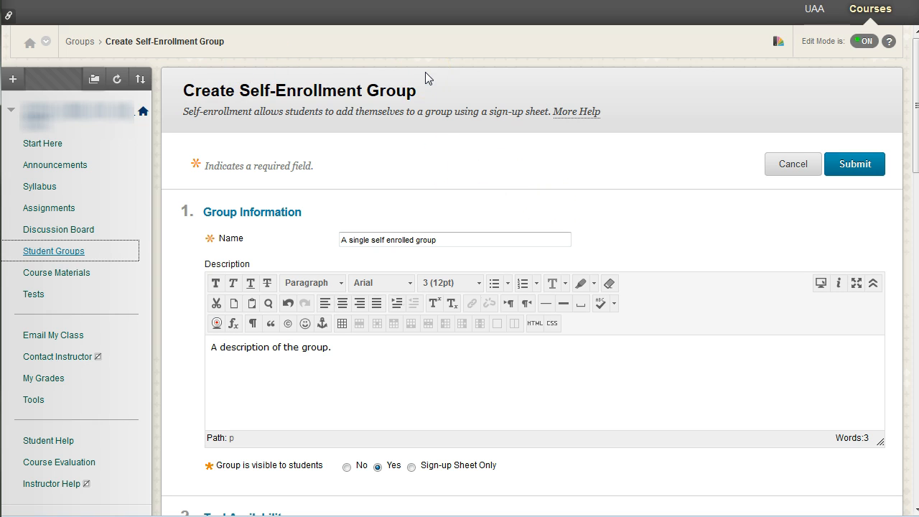
pyautogui.moveTo(455, 239); pyautogui.dragTo(329, 242)
pyautogui.moveTo(334, 348); pyautogui.dragTo(180, 304)
pyautogui.scroll(-1, 180, 298)
pyautogui.scroll(-5, 181, 298)
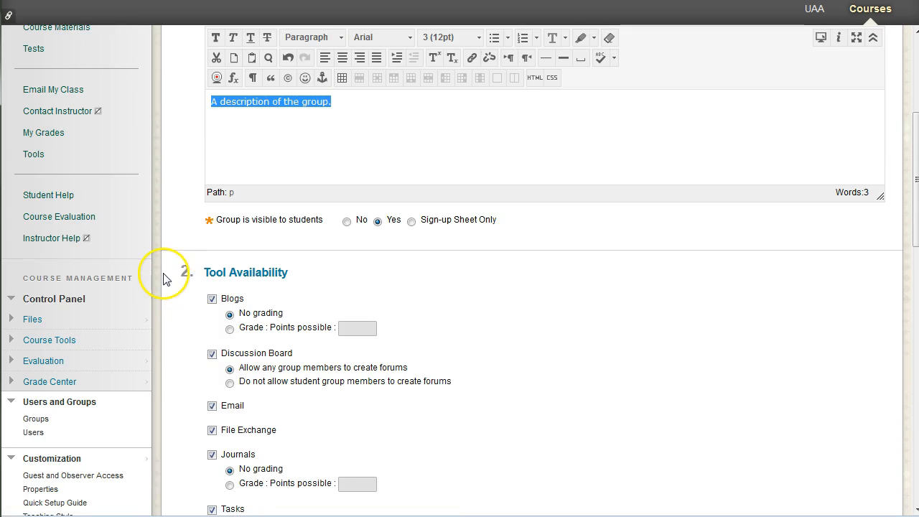
pyautogui.scroll(-3, 472, 222)
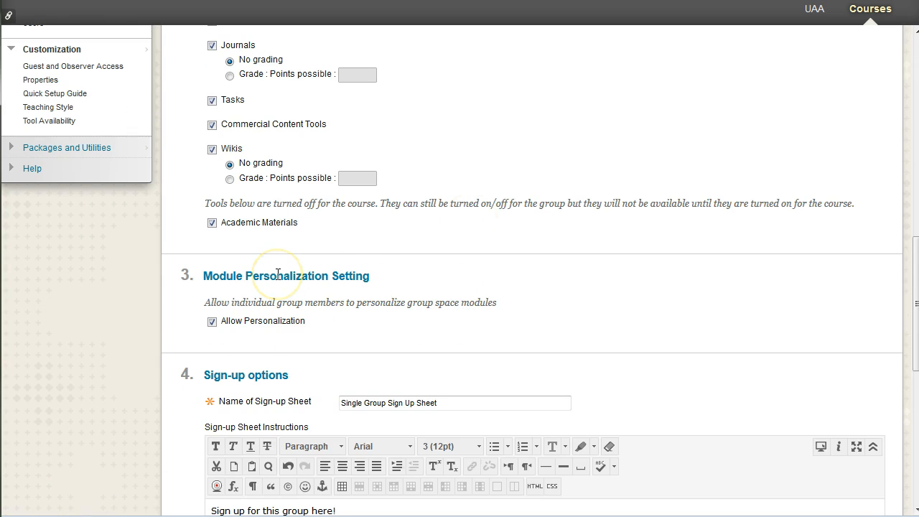
pyautogui.scroll(-2, 403, 281)
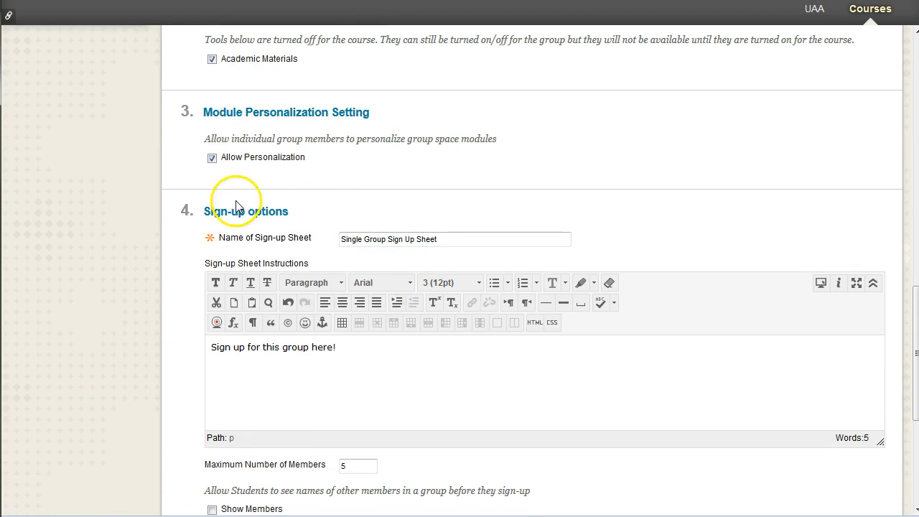
# - Examine the sign-up options: sheet name, instructions, maximum number of members, member visibility and sign-up from the Groups listing page
pyautogui.moveTo(472, 240); pyautogui.dragTo(327, 236)
pyautogui.click(120, 278)
pyautogui.scroll(-2, 151, 293)
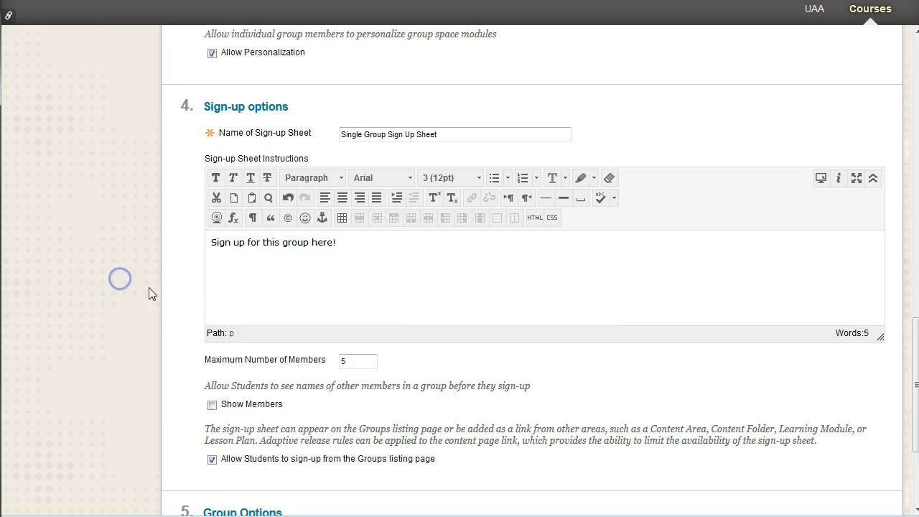
pyautogui.moveTo(339, 185); pyautogui.dragTo(205, 199)
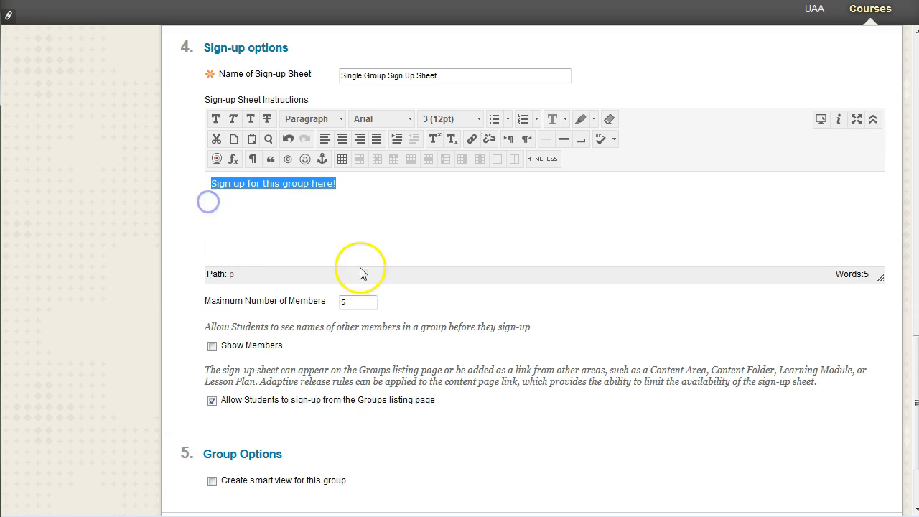
pyautogui.click(364, 303)
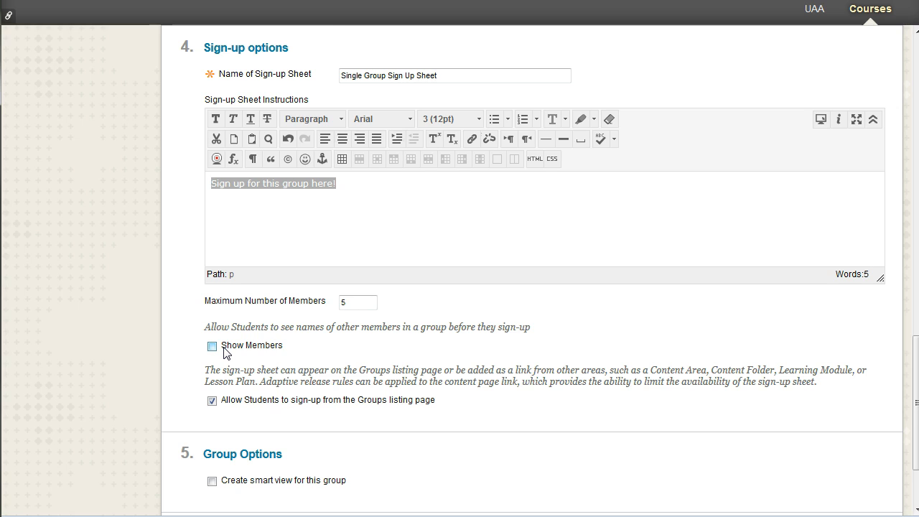
pyautogui.moveTo(230, 348); pyautogui.dragTo(292, 347)
pyautogui.click(299, 351)
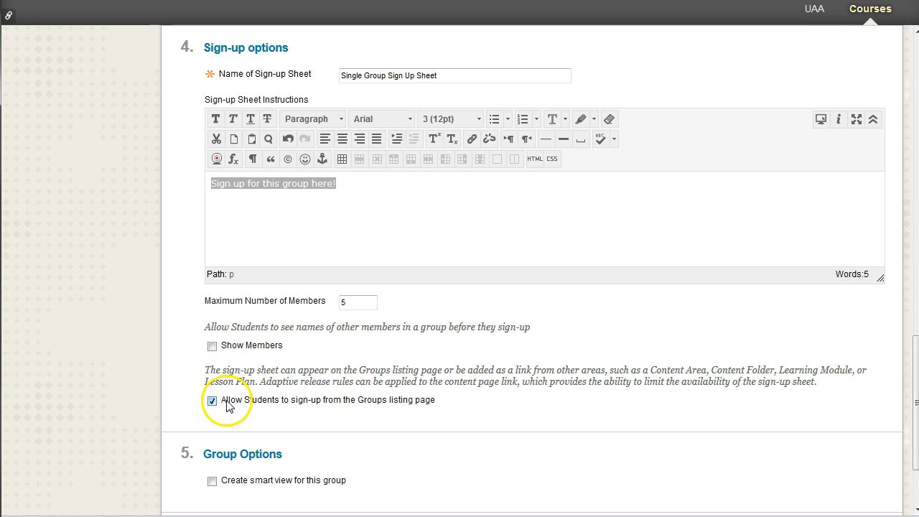
pyautogui.moveTo(435, 403); pyautogui.dragTo(211, 405)
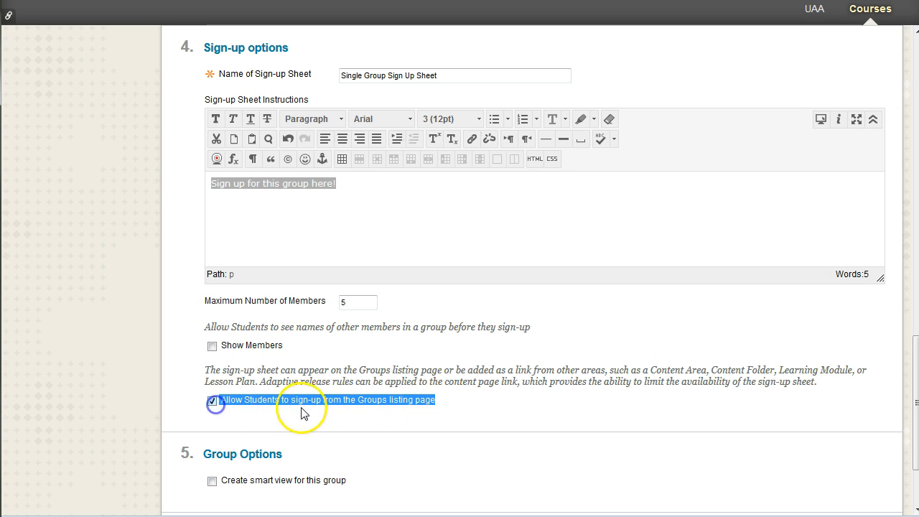
# - Review the self-enrollment group form again from the group information through the sign-up options to the group options
pyautogui.scroll(10, 361, 436)
pyautogui.scroll(5, 361, 436)
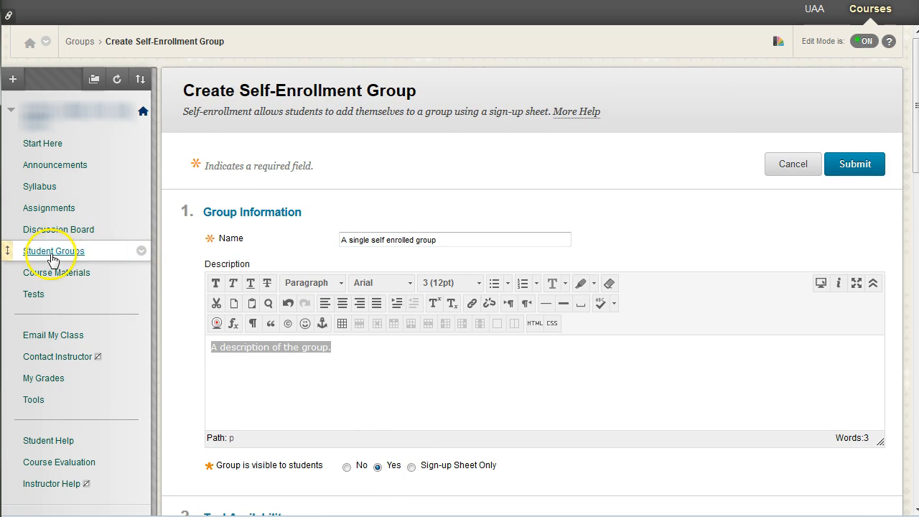
pyautogui.scroll(-10, 657, 396)
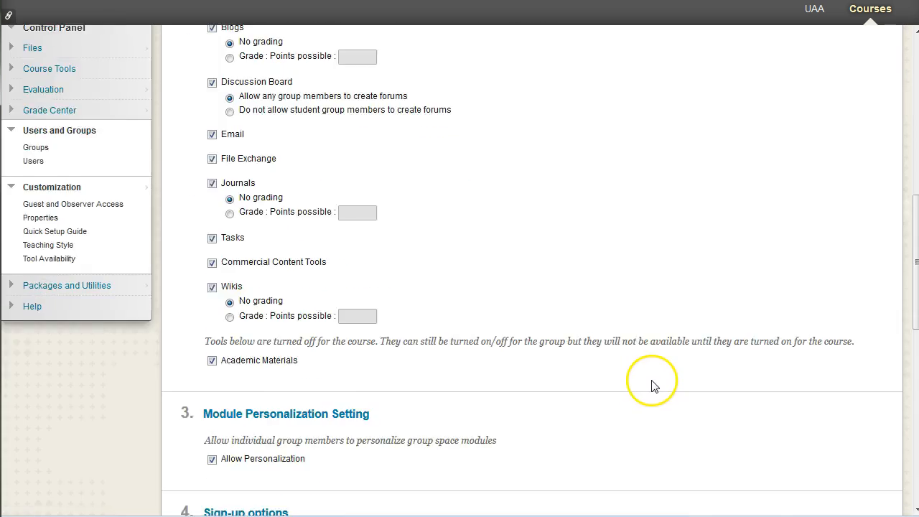
pyautogui.scroll(-3, 661, 382)
pyautogui.scroll(2, 662, 381)
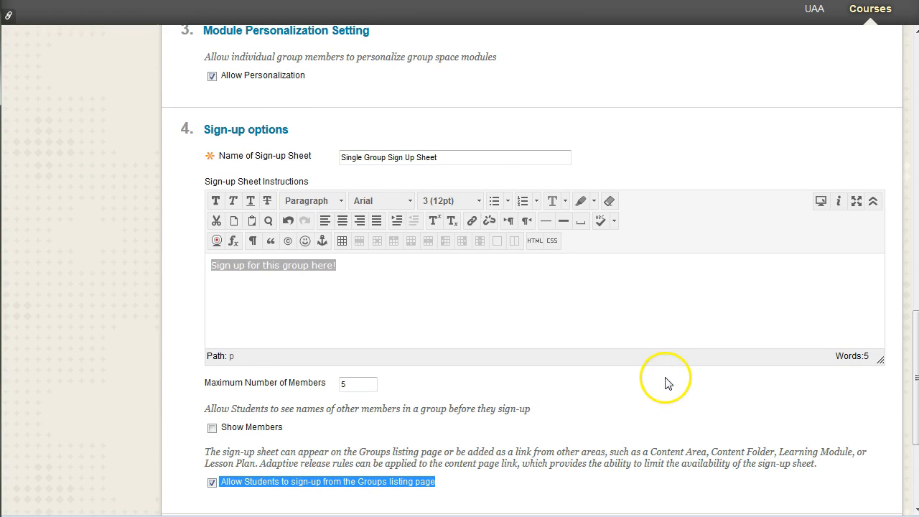
pyautogui.click(161, 246)
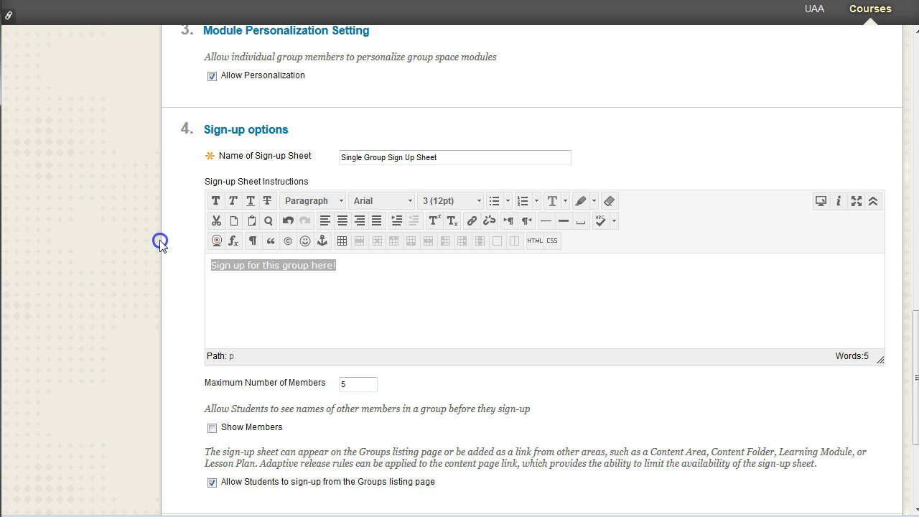
pyautogui.scroll(-3, 161, 246)
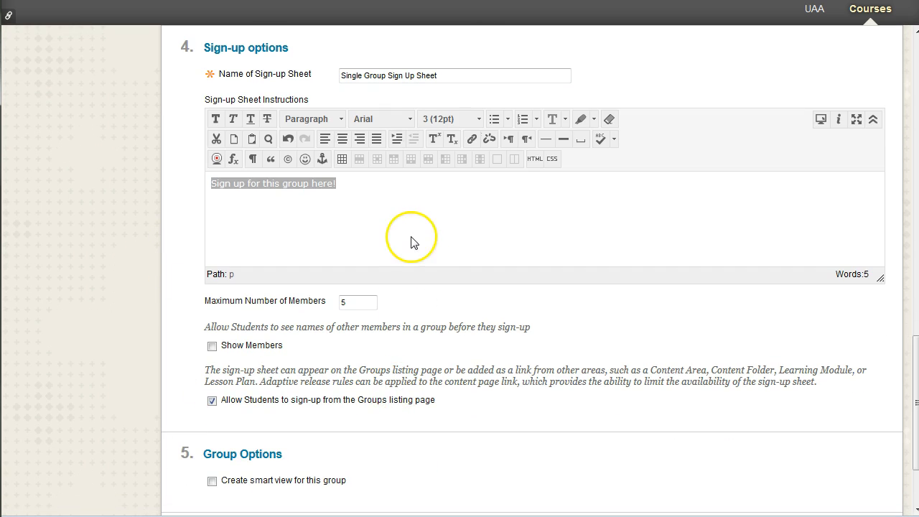
pyautogui.scroll(-3, 413, 239)
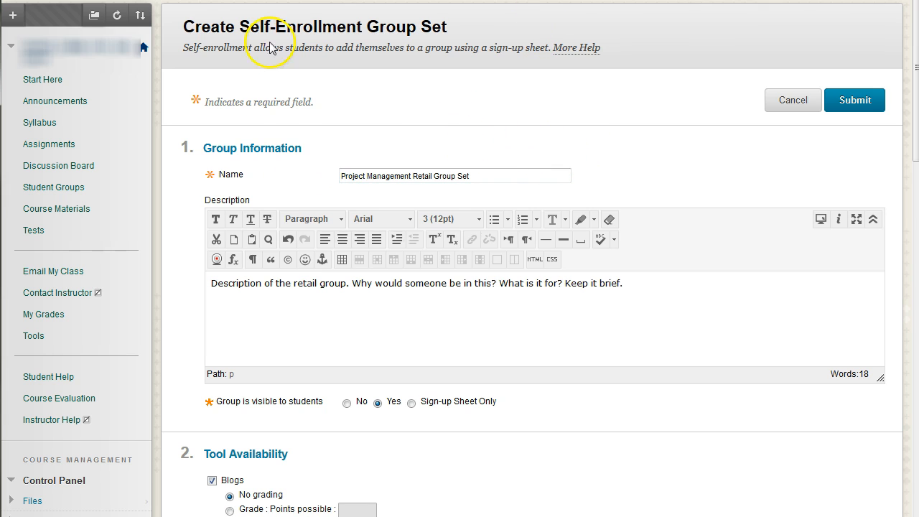
# - Examine the self-enrollment group set form, including its sign-up settings and the number of groups in the set
pyautogui.scroll(-10, 405, 182)
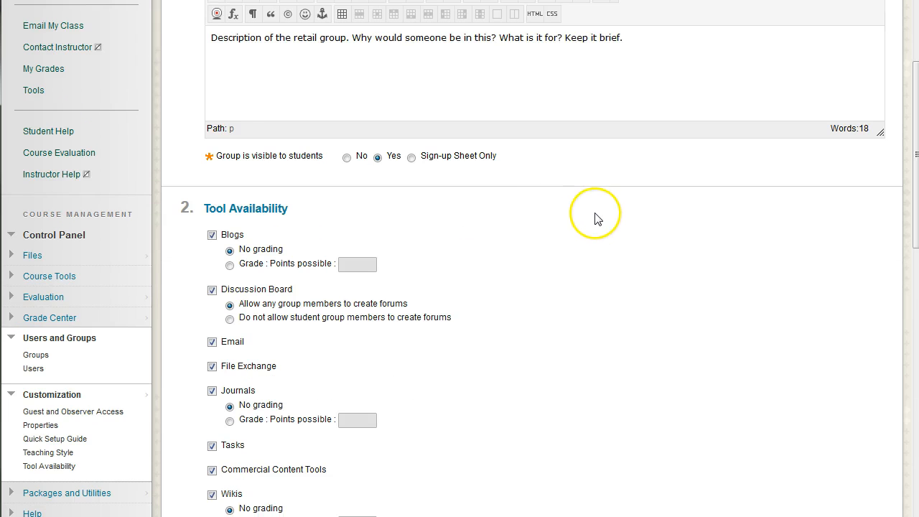
pyautogui.scroll(-5, 364, 245)
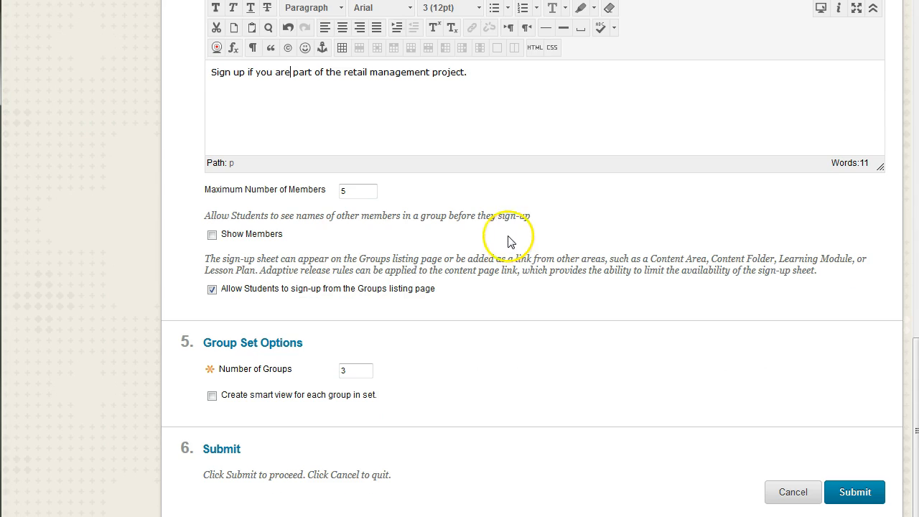
pyautogui.scroll(1, 580, 230)
pyautogui.scroll(2, 589, 258)
pyautogui.scroll(-3, 575, 273)
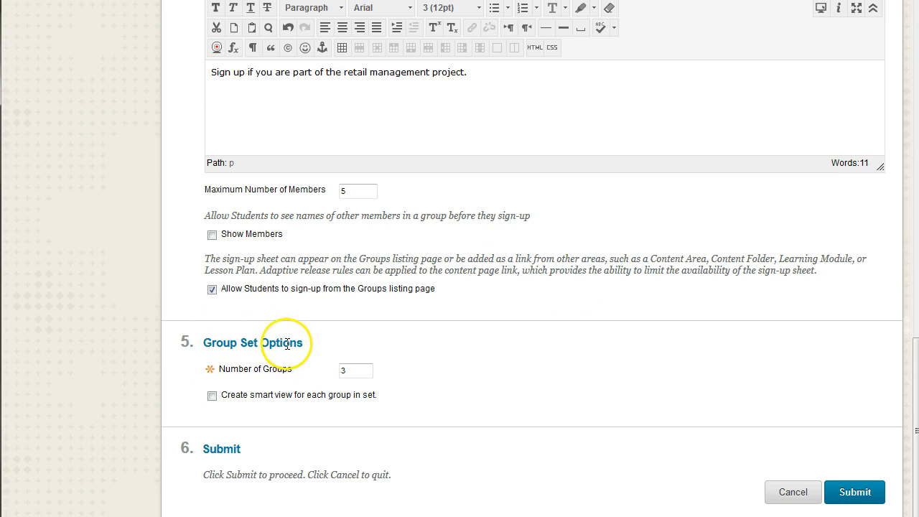
pyautogui.click(349, 370)
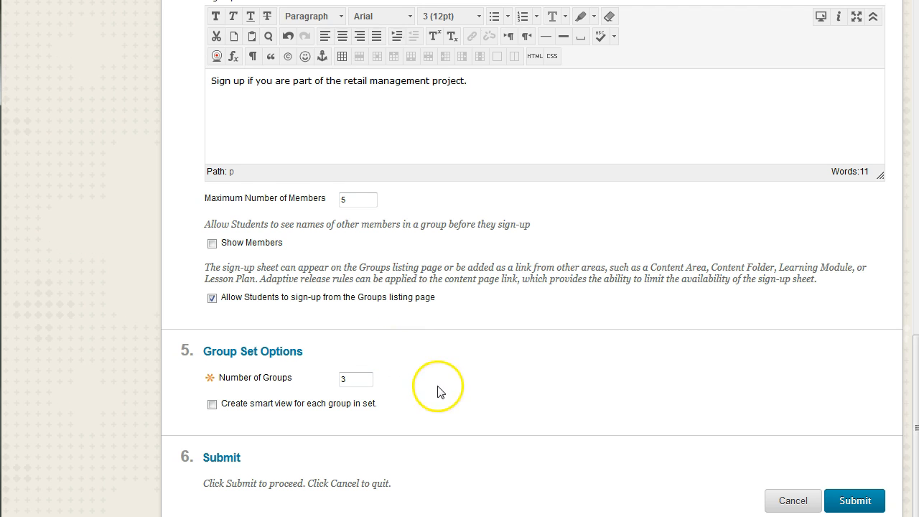
# - Review the self-enrollment group set's name and its tool availability options, including the Discussion Board
pyautogui.scroll(15, 437, 386)
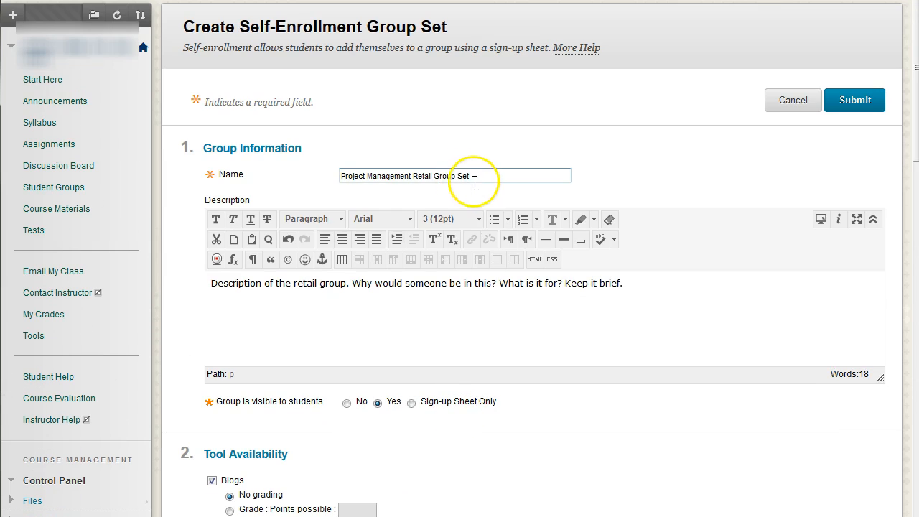
pyautogui.moveTo(470, 176); pyautogui.dragTo(288, 177)
pyautogui.click(502, 180)
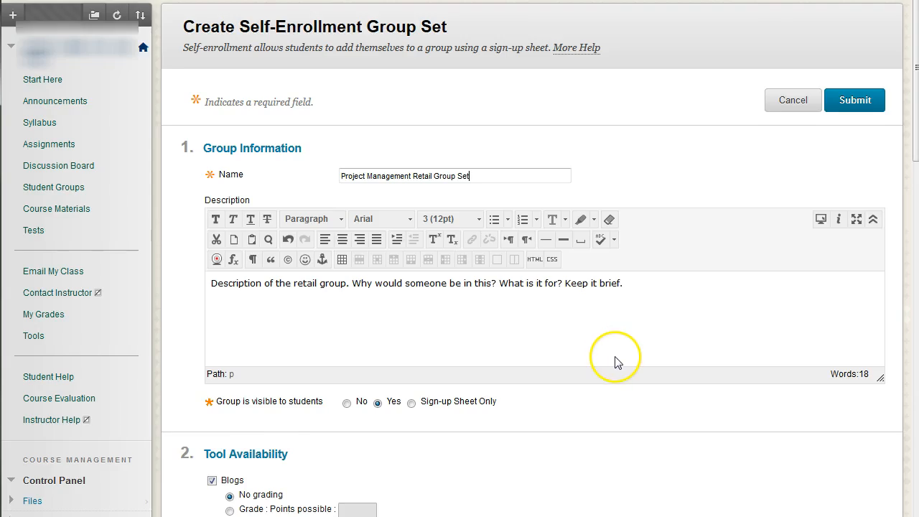
pyautogui.scroll(-8, 615, 359)
pyautogui.scroll(-4, 617, 360)
pyautogui.scroll(7, 611, 353)
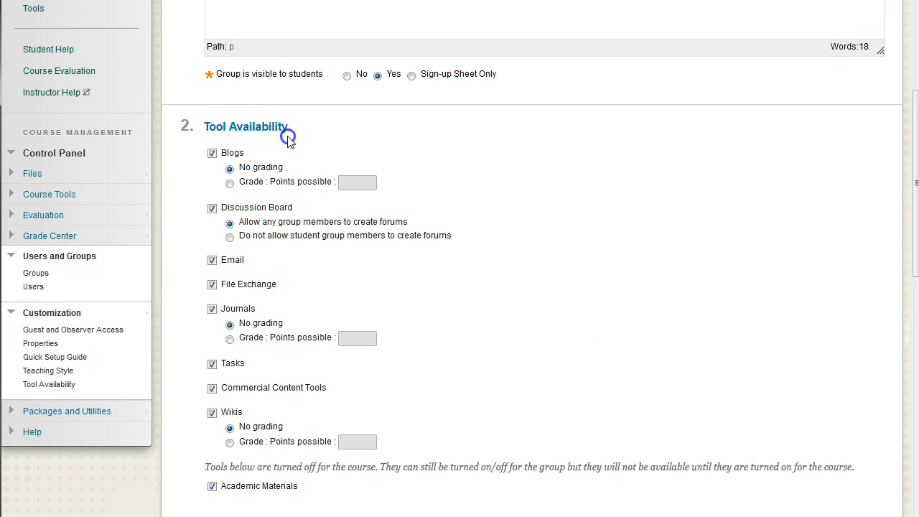
pyautogui.moveTo(221, 207); pyautogui.dragTo(309, 208)
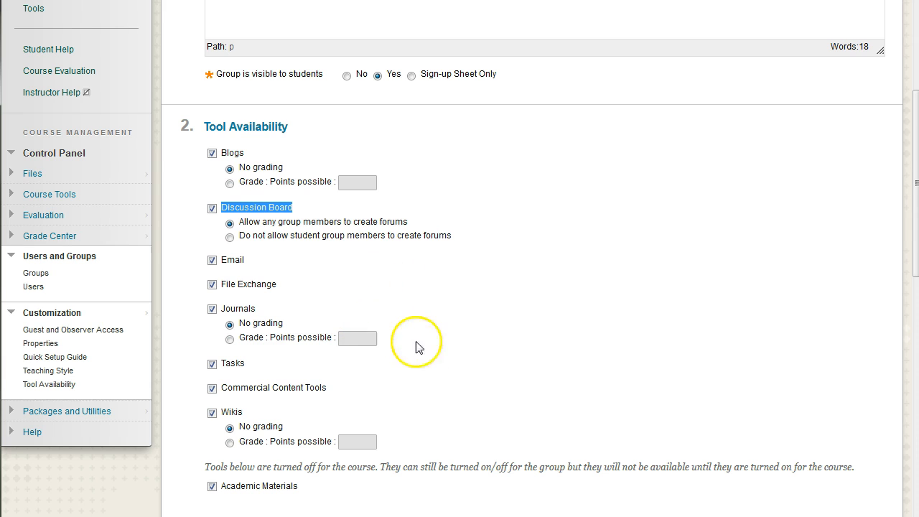
# - Disable Wikis, Commercial Content Tools and File Exchange for the self-enrollment retail group set
pyautogui.click(212, 413)
pyautogui.click(211, 388)
pyautogui.click(212, 284)
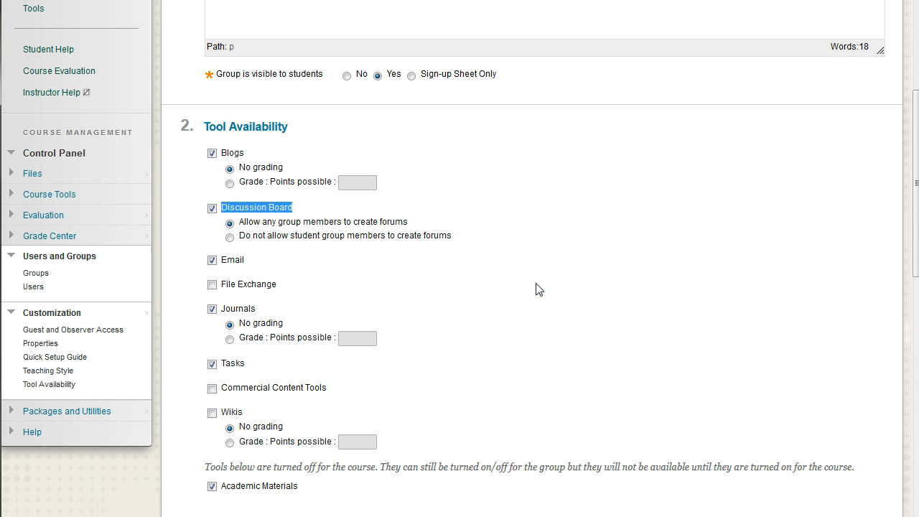
pyautogui.click(537, 276)
# - Submit the self-enrollment retail group set and the single self-enrollment group with their entered settings
pyautogui.scroll(5, 540, 369)
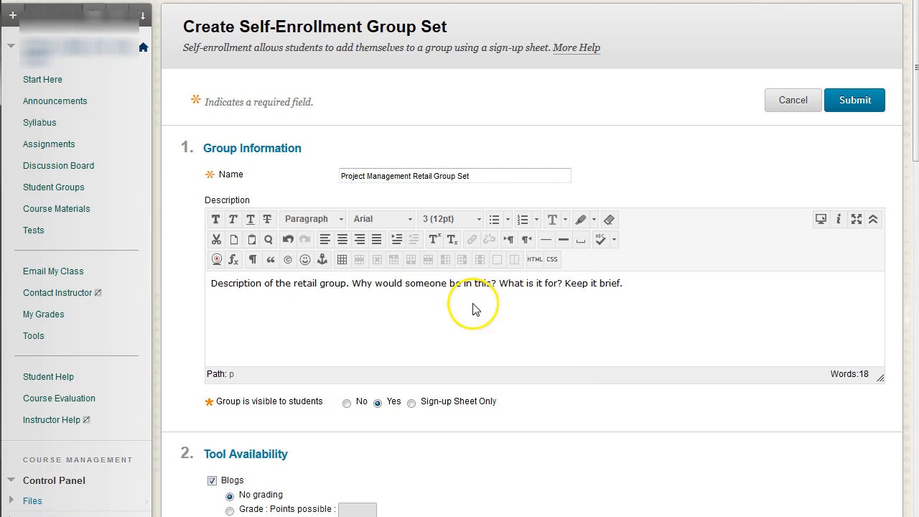
pyautogui.scroll(-15, 569, 421)
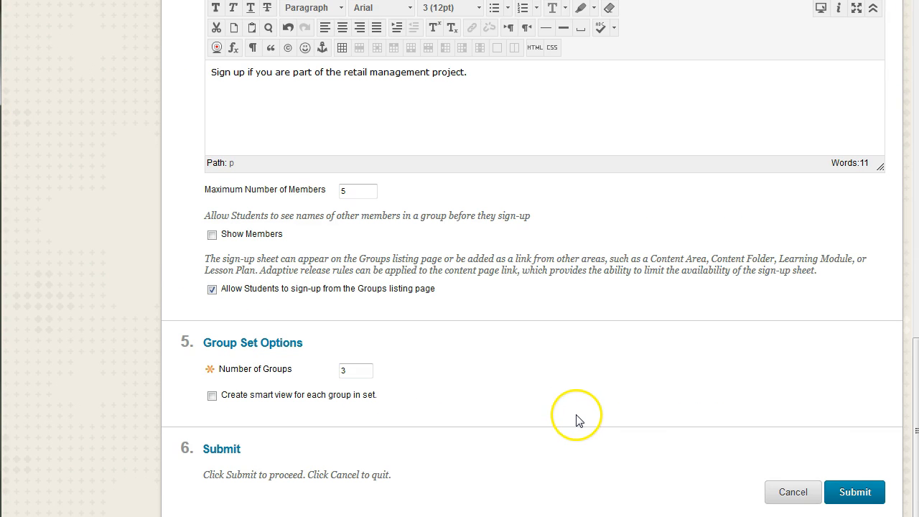
pyautogui.click(855, 495)
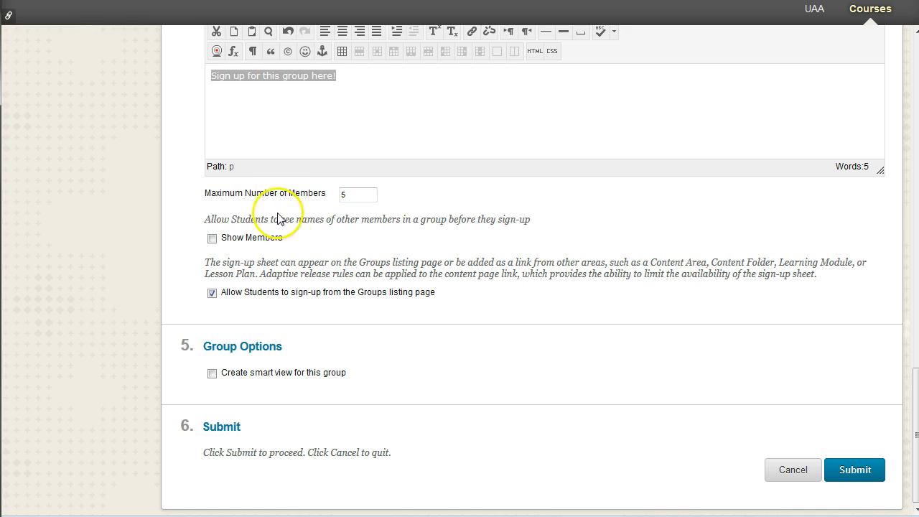
pyautogui.click(331, 259)
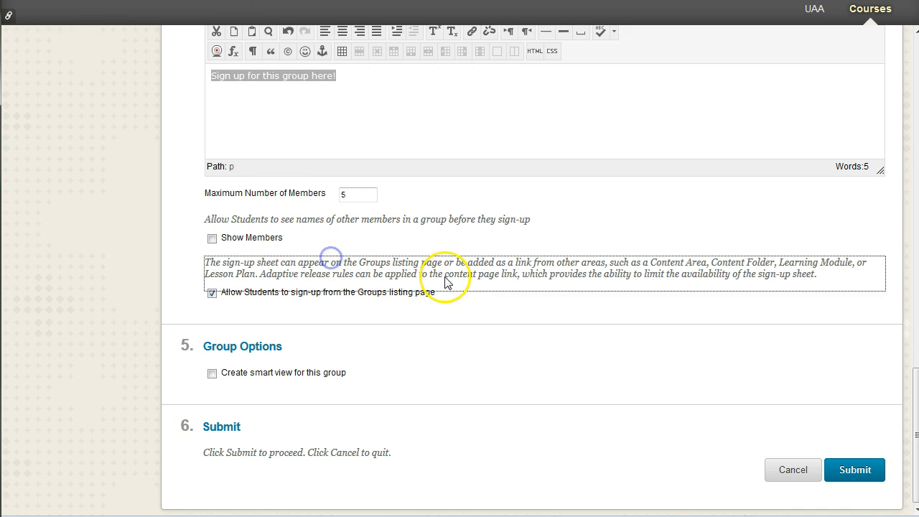
pyautogui.click(852, 470)
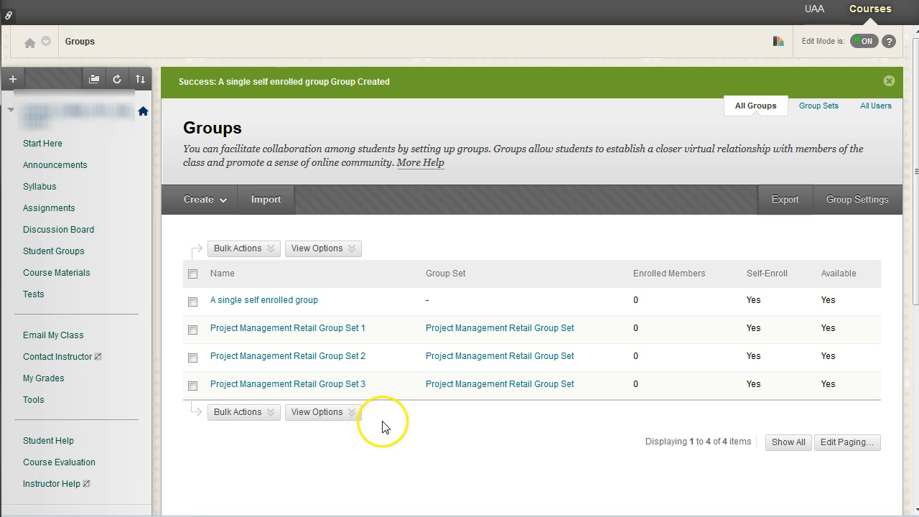
# - Start a single manual-enroll group and examine its Membership section and the list of users available to add
pyautogui.scroll(-2, 385, 427)
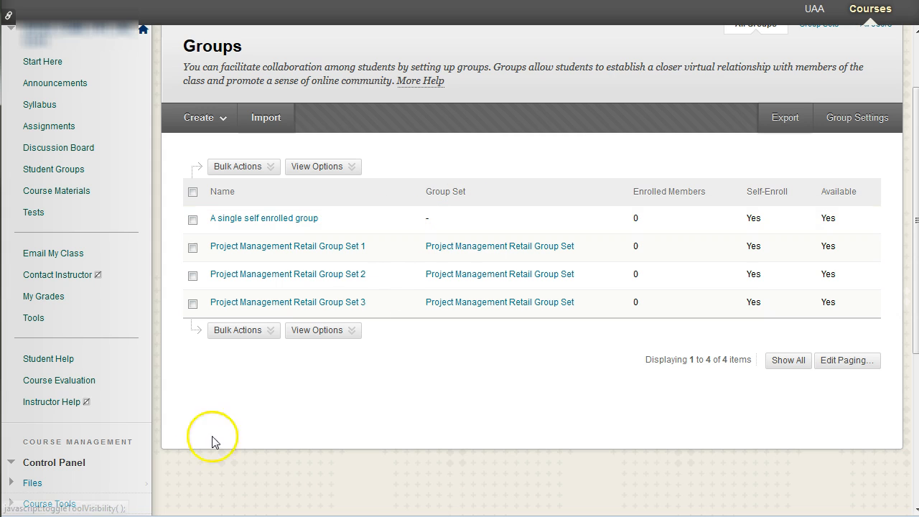
pyautogui.click(224, 117)
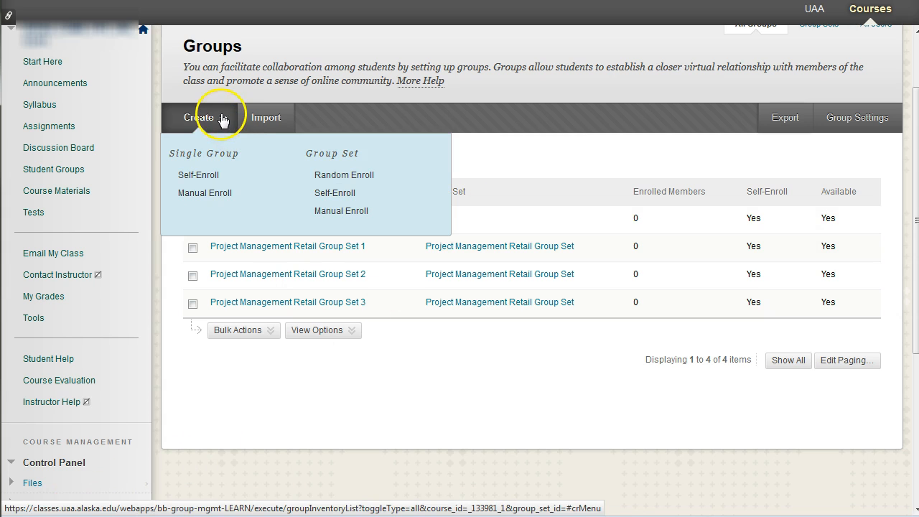
pyautogui.click(201, 193)
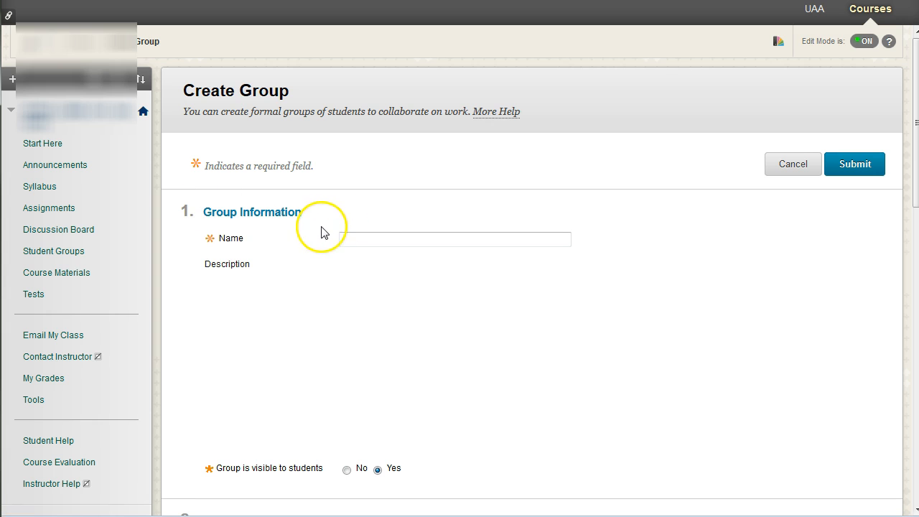
pyautogui.scroll(-1, 238, 280)
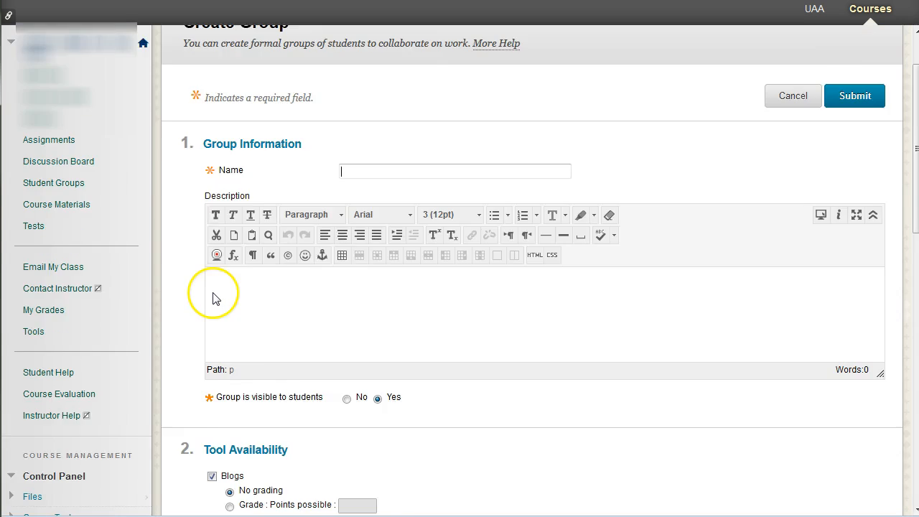
pyautogui.scroll(-10, 213, 298)
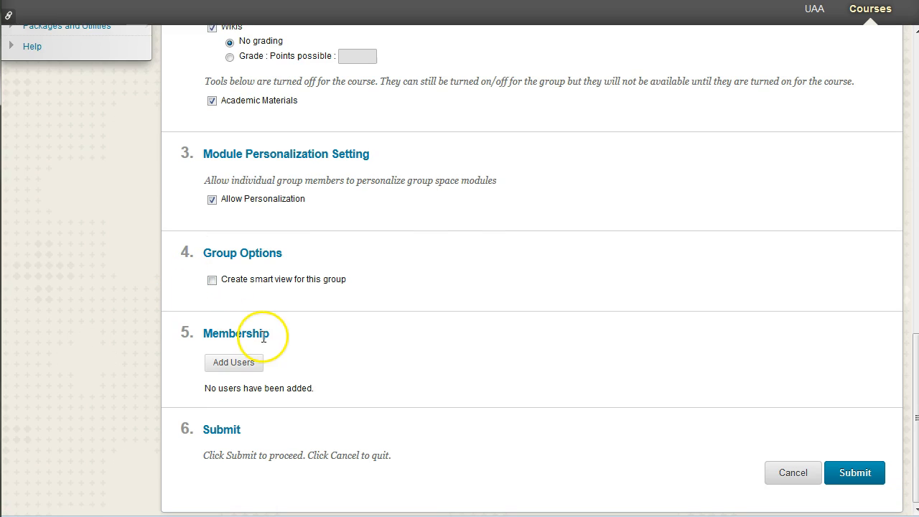
pyautogui.click(243, 364)
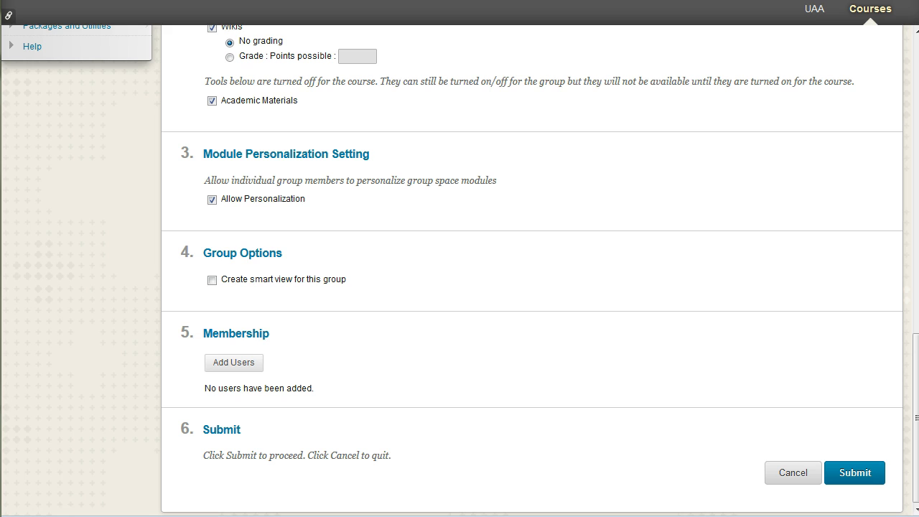
pyautogui.moveTo(0, 0); pyautogui.dragTo(199, 10)
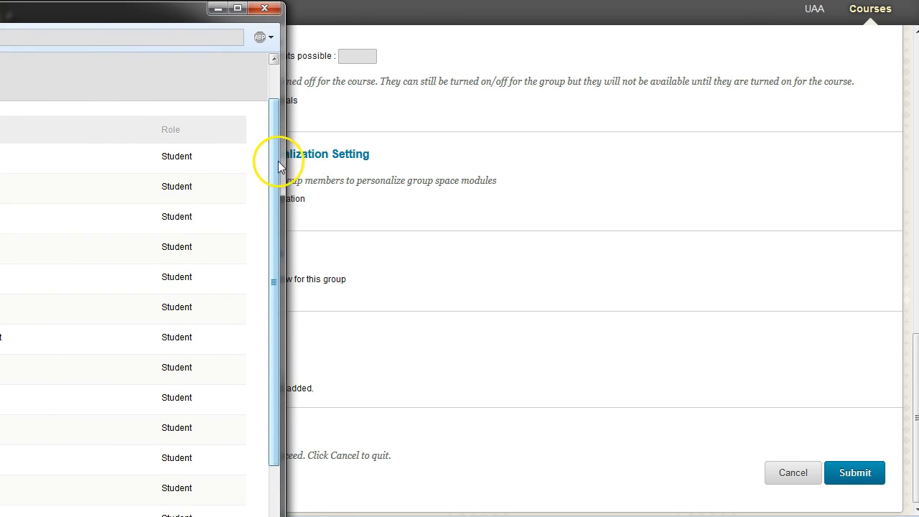
pyautogui.moveTo(279, 153); pyautogui.dragTo(252, 126)
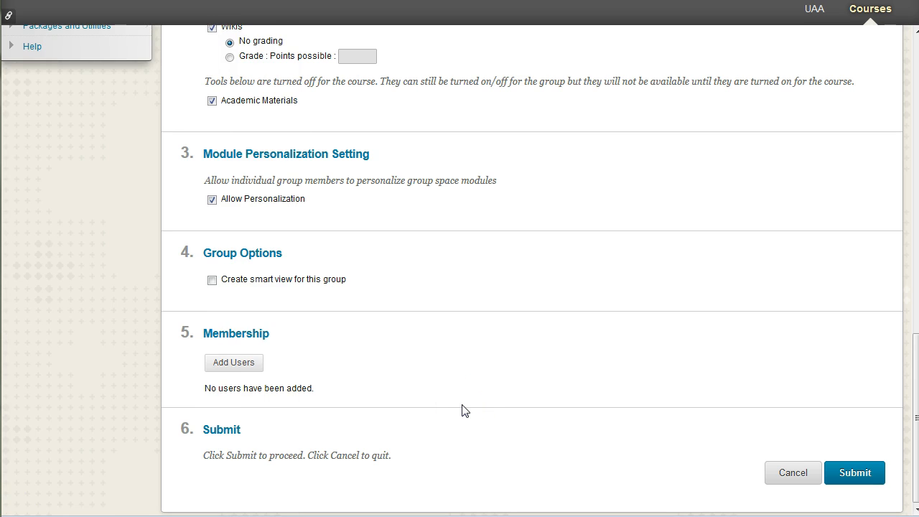
# - Review the manual-enroll group's information, tool availability and membership sections, and cancel creating the group
pyautogui.scroll(5, 446, 409)
pyautogui.scroll(-4, 444, 410)
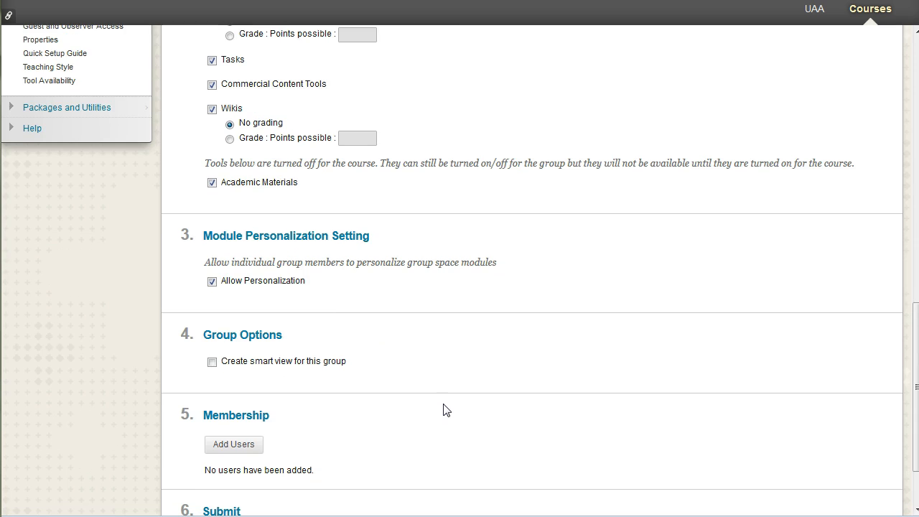
pyautogui.scroll(5, 444, 410)
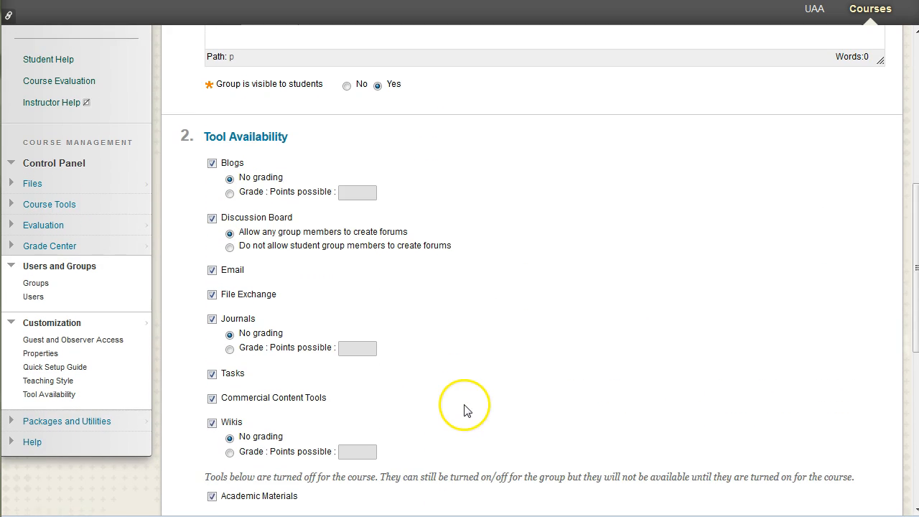
pyautogui.scroll(3, 372, 208)
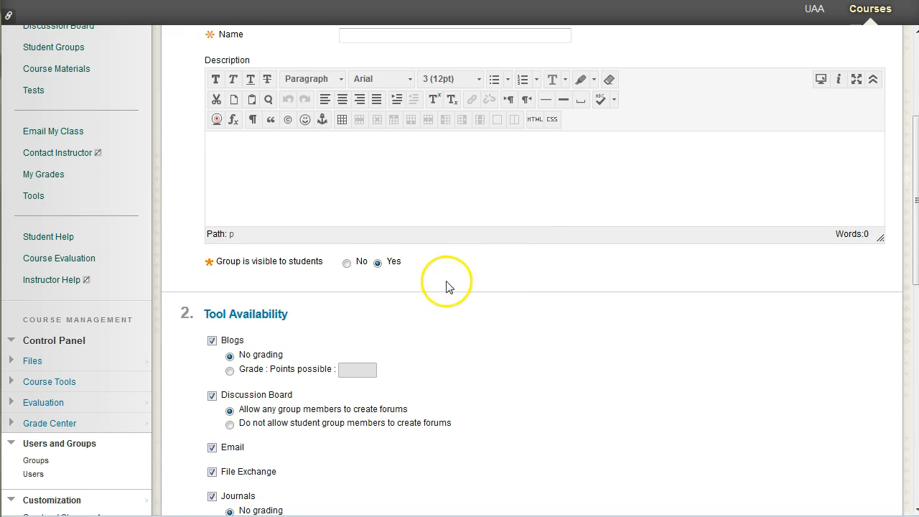
pyautogui.scroll(-6, 520, 357)
pyautogui.scroll(-3, 514, 348)
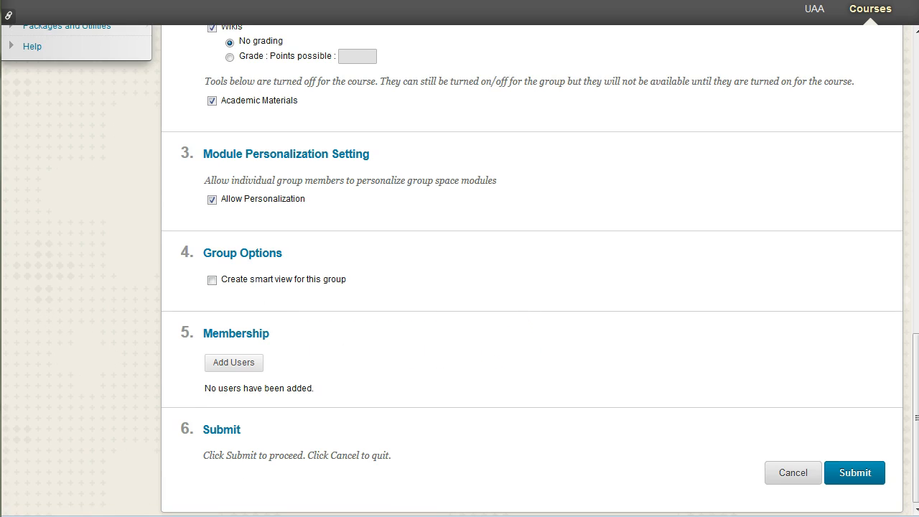
pyautogui.click(781, 473)
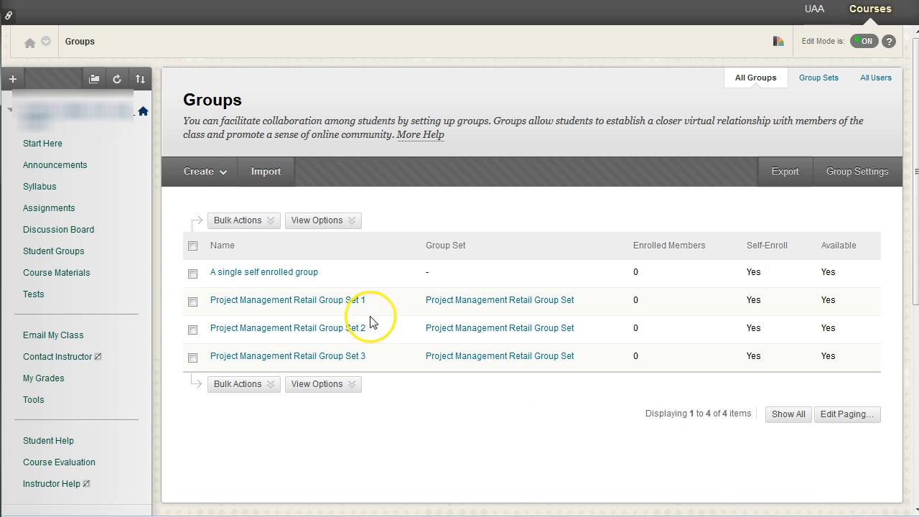
# - Start a manual-enroll group set and set its number of groups to 4
pyautogui.click(196, 170)
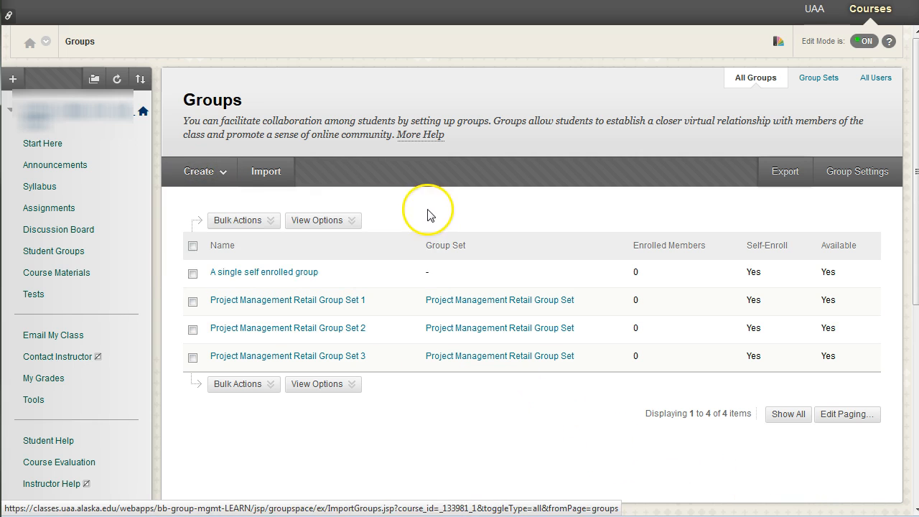
pyautogui.moveTo(206, 173)
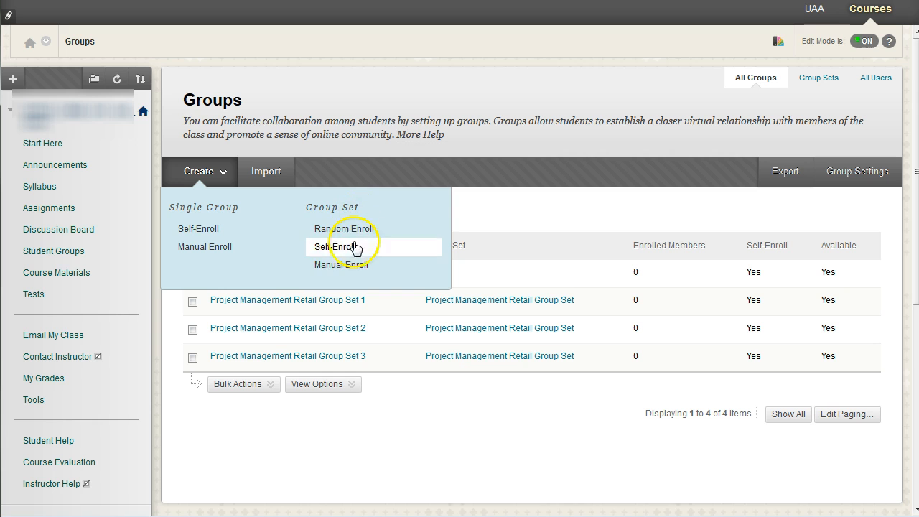
pyautogui.click(342, 265)
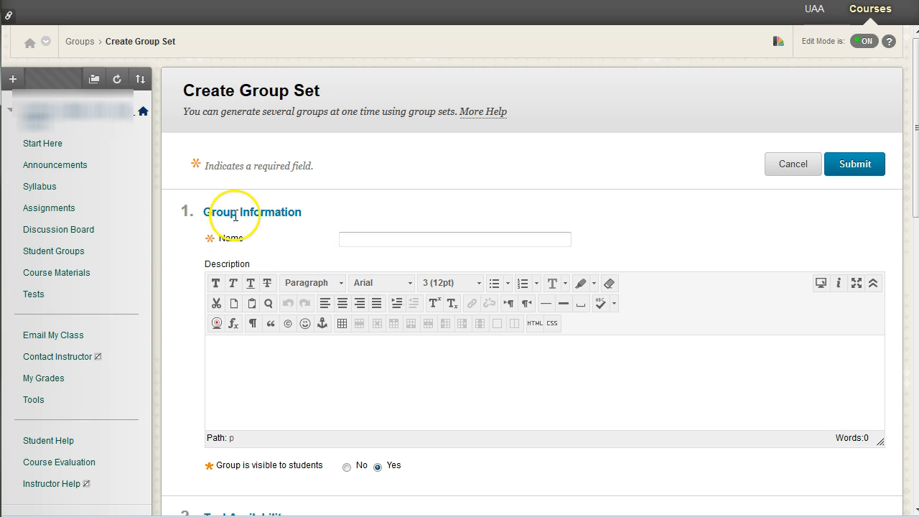
pyautogui.scroll(-5, 177, 269)
pyautogui.scroll(-5, 170, 278)
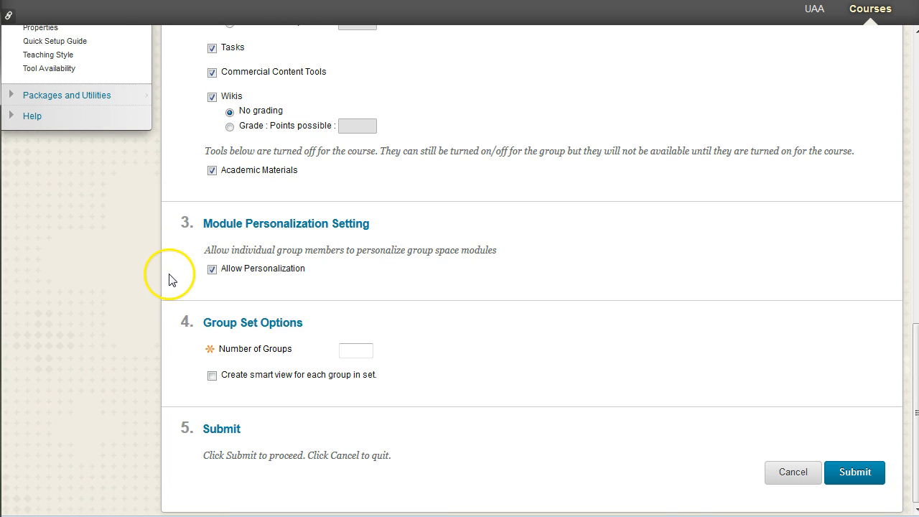
pyautogui.click(356, 352)
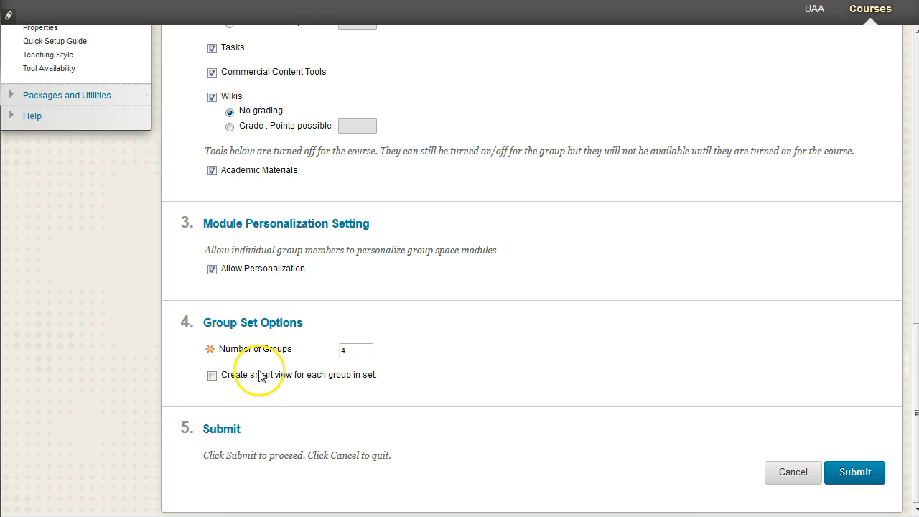
# - Name the group set "Project Management: Construction" and enter the description "Describe the construction project people will work on overall."
pyautogui.scroll(10, 386, 388)
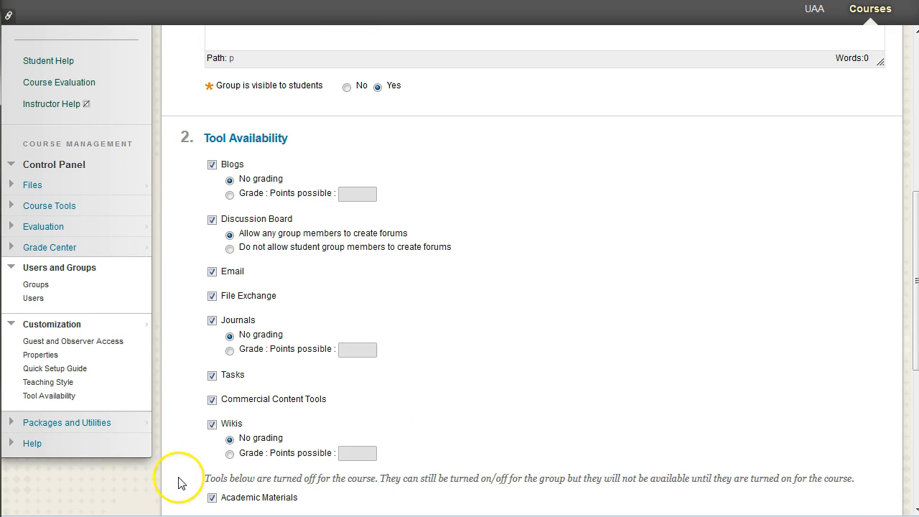
pyautogui.write('Project Management: Construction')
pyautogui.write('Describe the construction project people will work on overall.')
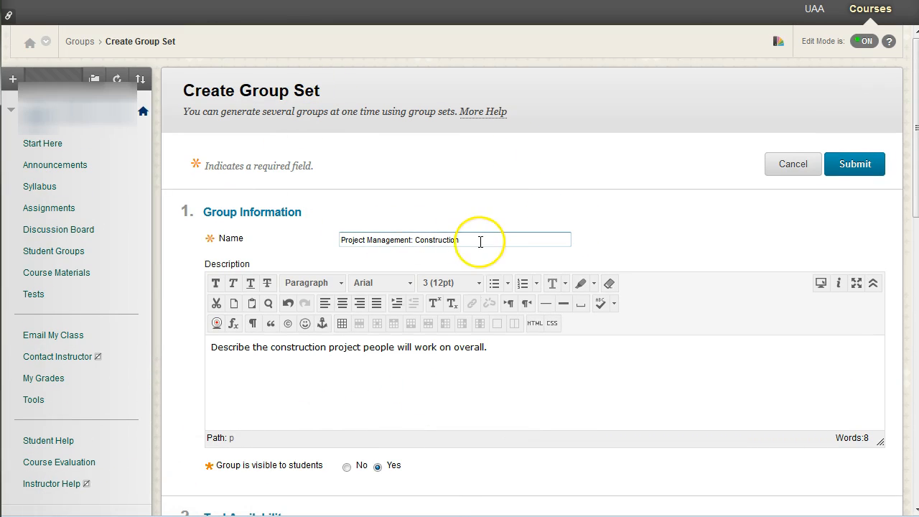
pyautogui.moveTo(478, 242); pyautogui.dragTo(256, 243)
pyautogui.click(342, 240)
pyautogui.click(496, 242)
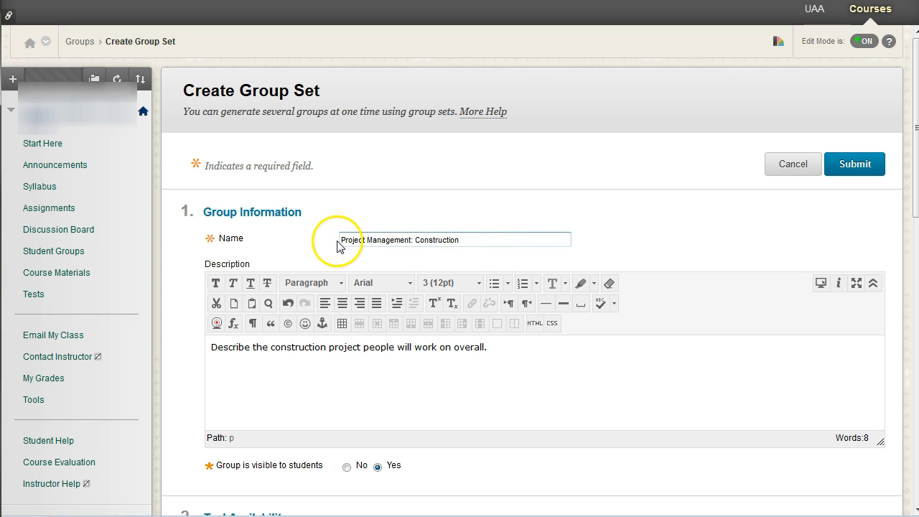
pyautogui.moveTo(338, 242); pyautogui.dragTo(465, 238)
pyautogui.click(515, 375)
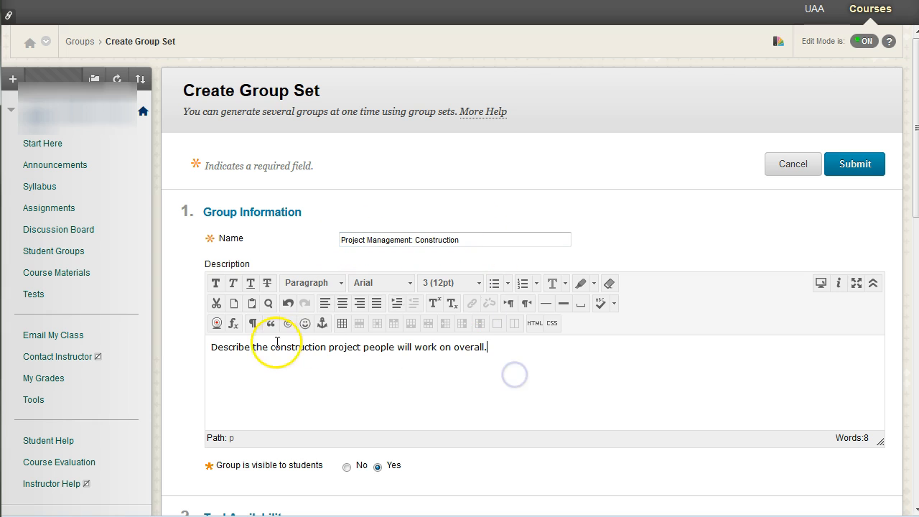
pyautogui.moveTo(242, 348); pyautogui.dragTo(557, 364)
pyautogui.click(575, 363)
# - Change the number of groups in the construction group set to 3
pyautogui.scroll(-1, 587, 367)
pyautogui.scroll(-10, 587, 367)
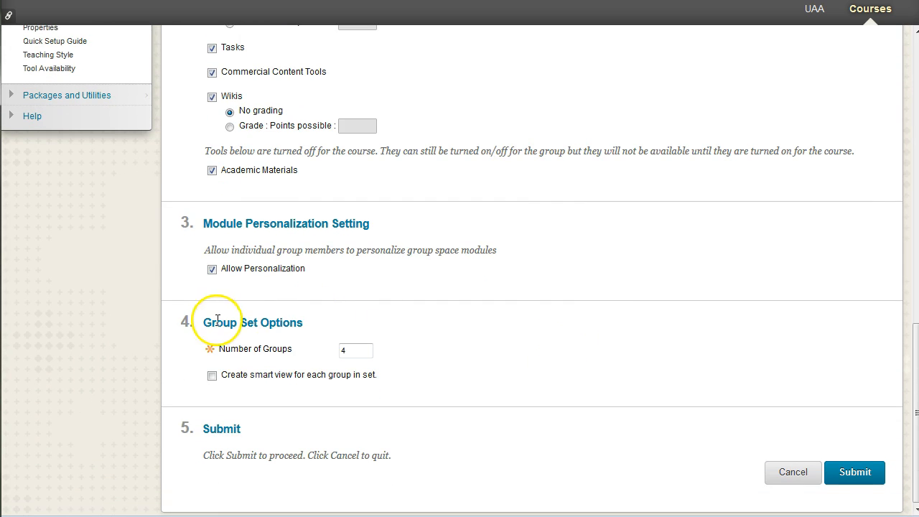
pyautogui.moveTo(368, 351); pyautogui.dragTo(321, 359)
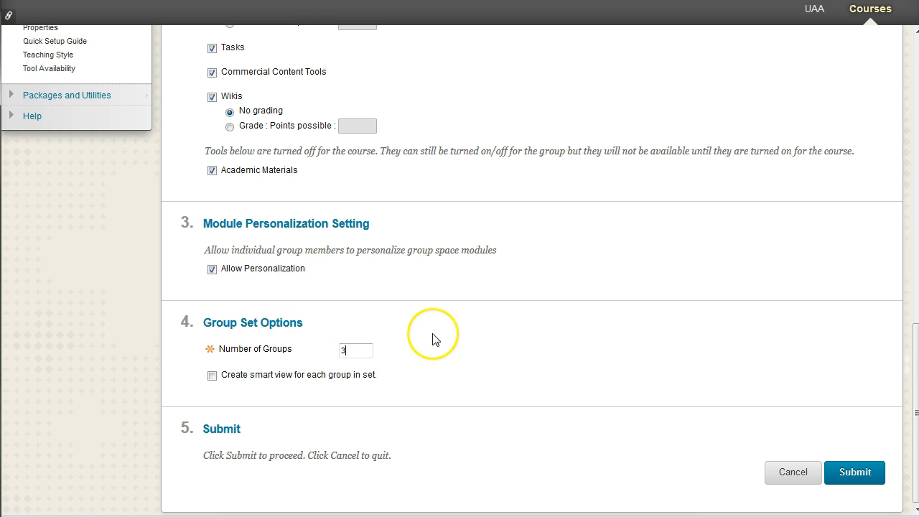
pyautogui.scroll(7, 448, 381)
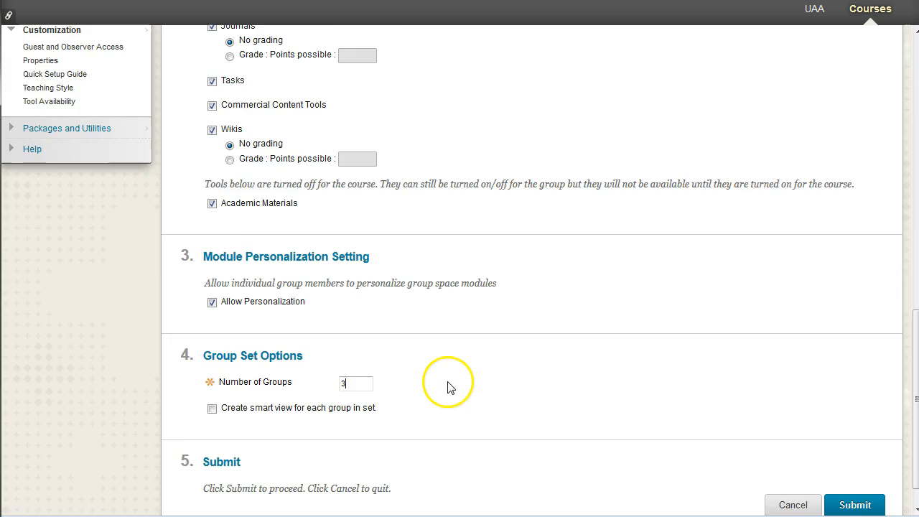
# - Review the construction group set's information, tool availability, module personalization and group set options
pyautogui.scroll(2, 701, 391)
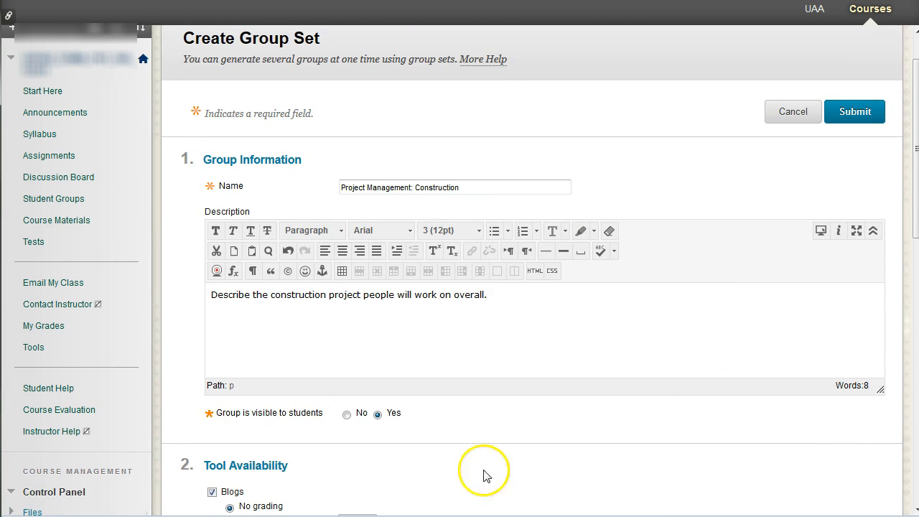
pyautogui.scroll(-9, 557, 436)
pyautogui.scroll(7, 550, 459)
pyautogui.scroll(3, 550, 467)
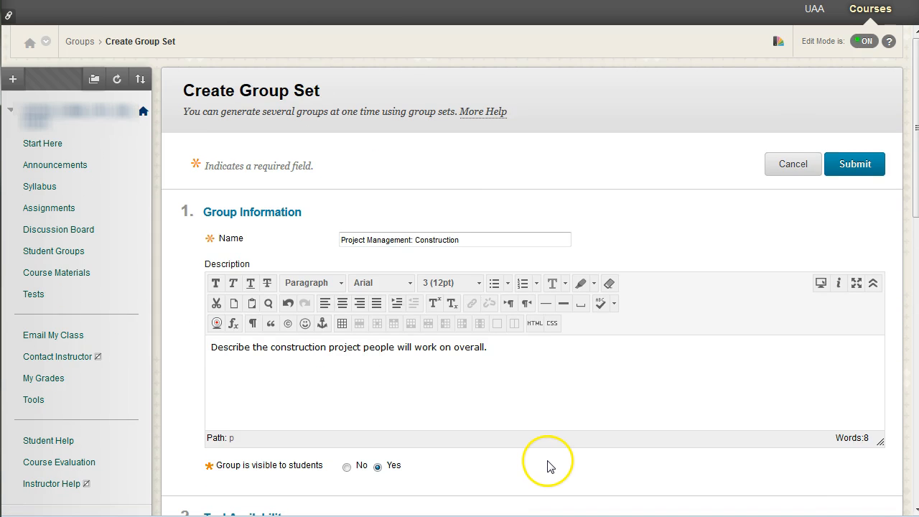
pyautogui.scroll(-6, 545, 463)
pyautogui.scroll(6, 540, 431)
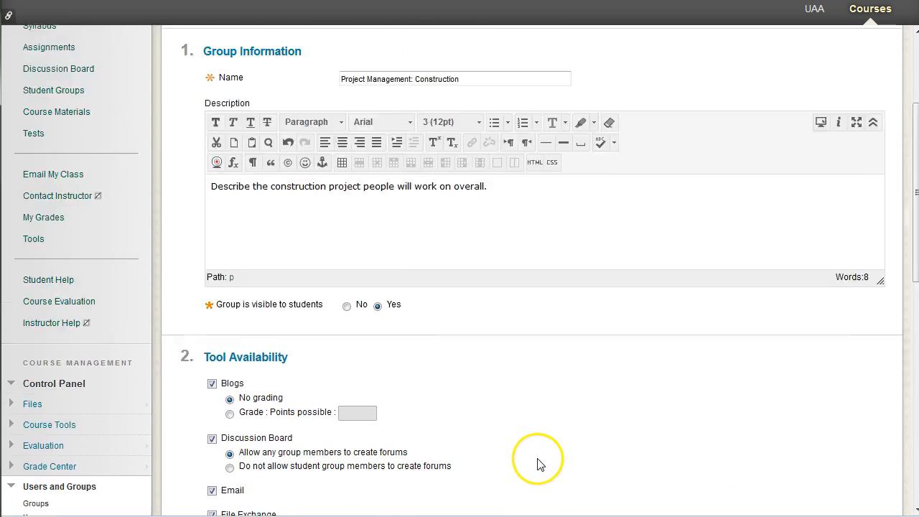
pyautogui.scroll(-1, 543, 443)
pyautogui.scroll(1, 540, 442)
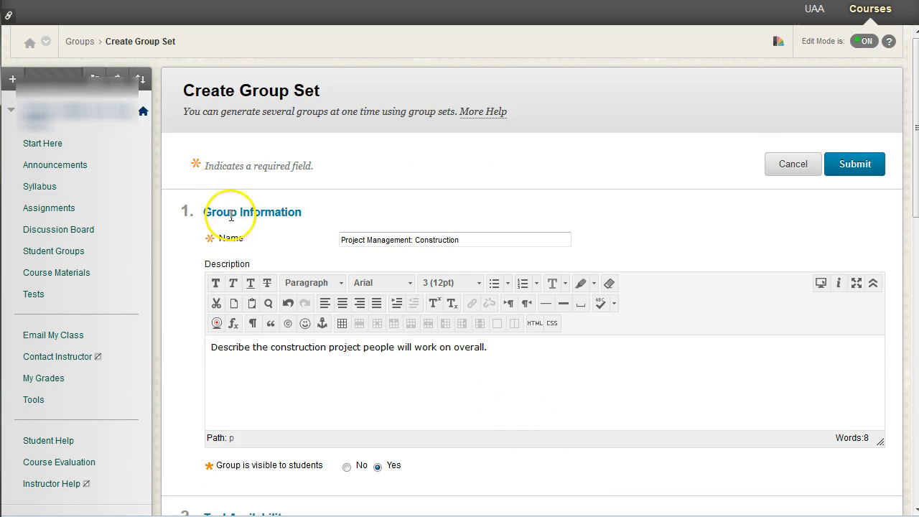
pyautogui.scroll(-10, 575, 375)
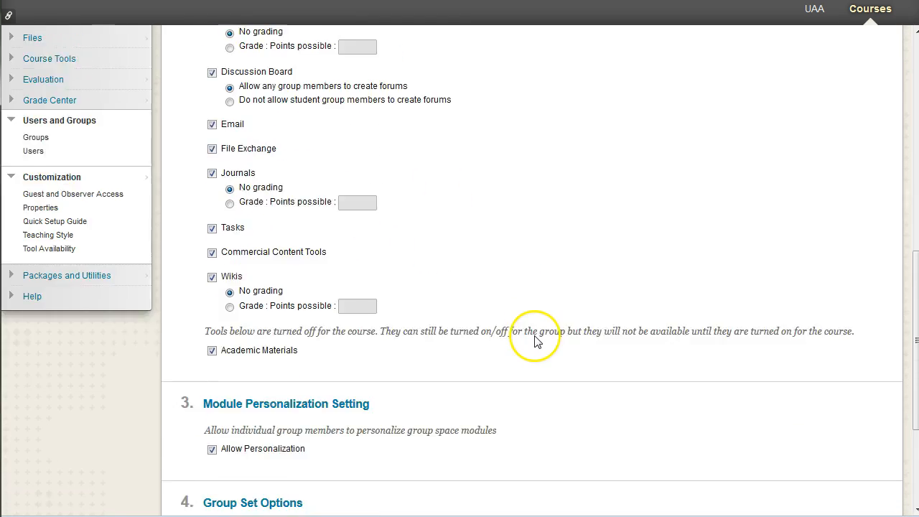
pyautogui.scroll(2, 517, 328)
pyautogui.scroll(3, 237, 82)
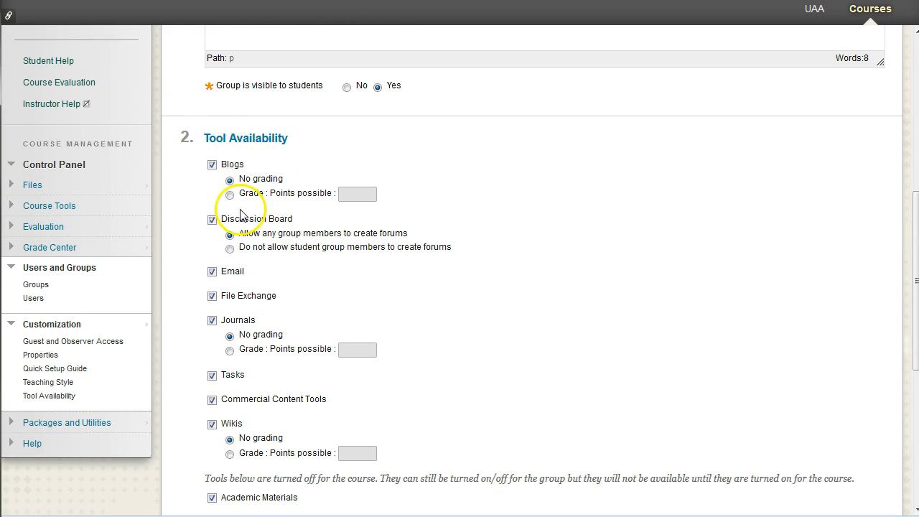
pyautogui.scroll(-5, 532, 309)
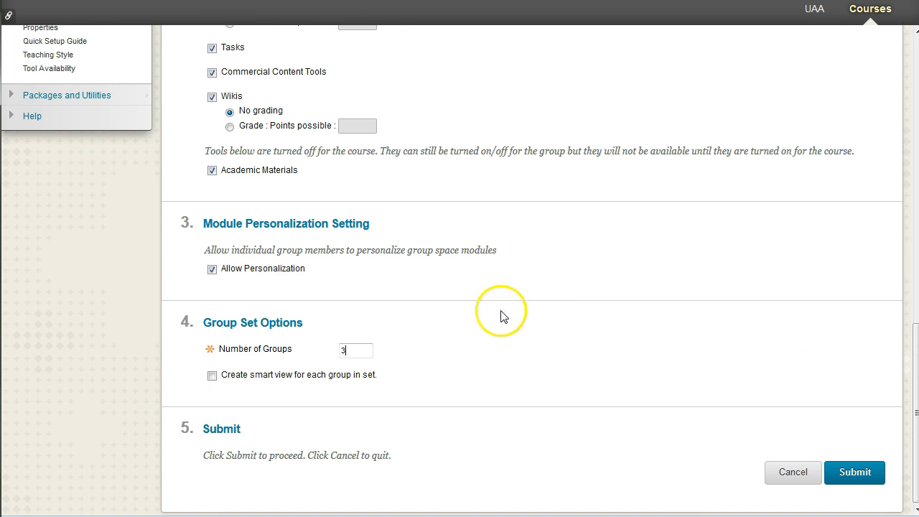
# - Submit the construction group set with 3 groups and look over the enrollment section of each group
pyautogui.moveTo(359, 352); pyautogui.dragTo(321, 357)
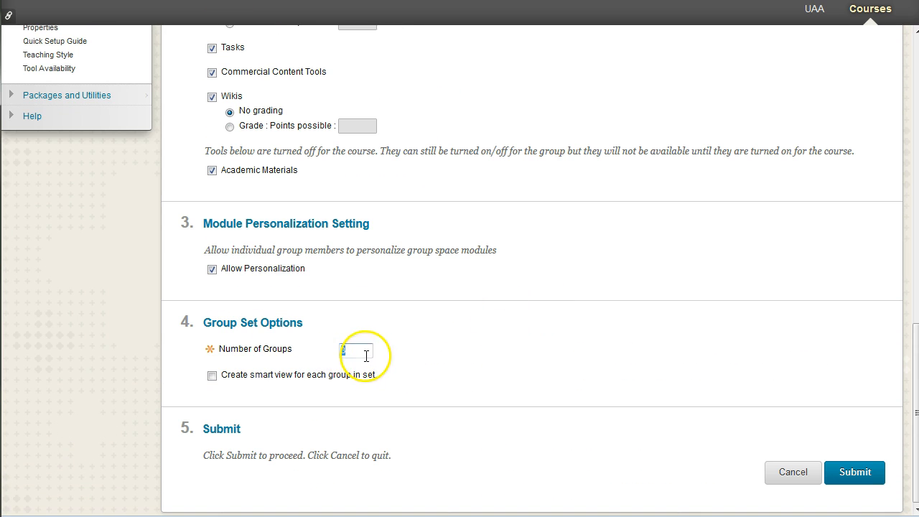
pyautogui.click(850, 472)
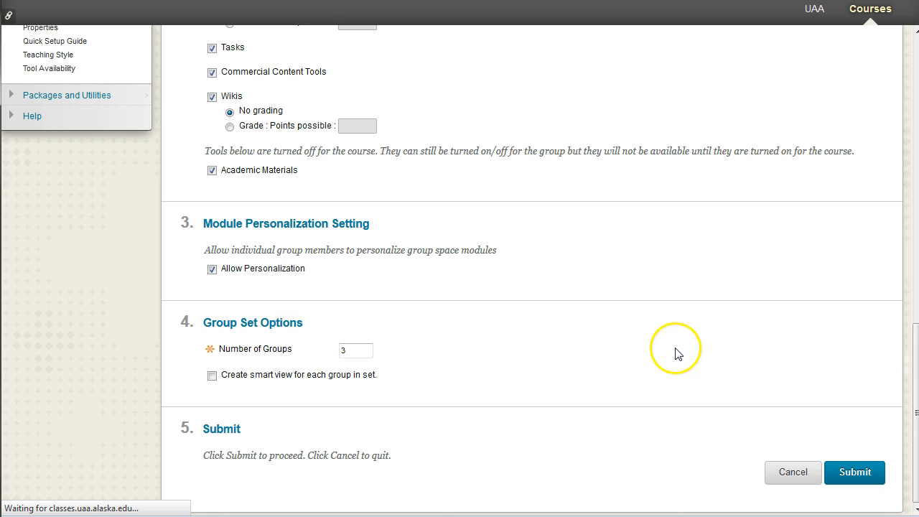
pyautogui.scroll(-2, 668, 338)
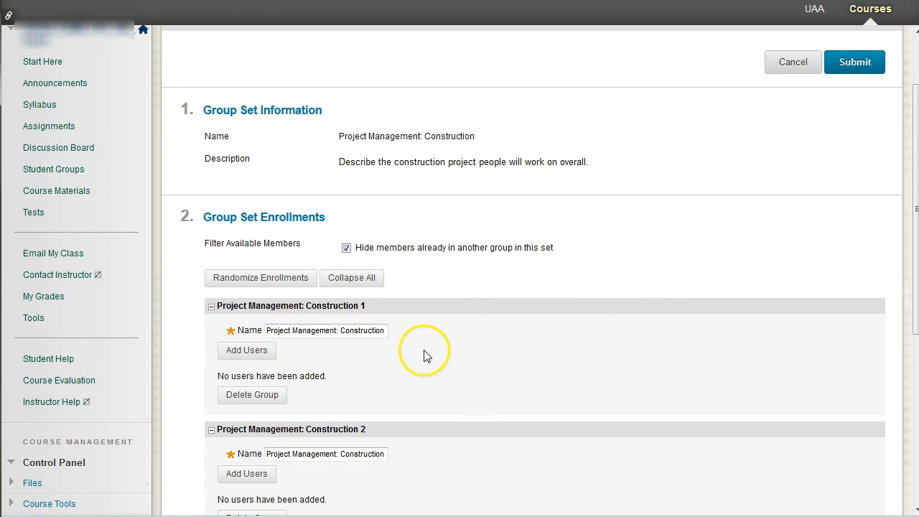
pyautogui.scroll(-3, 427, 352)
pyautogui.scroll(-2, 439, 352)
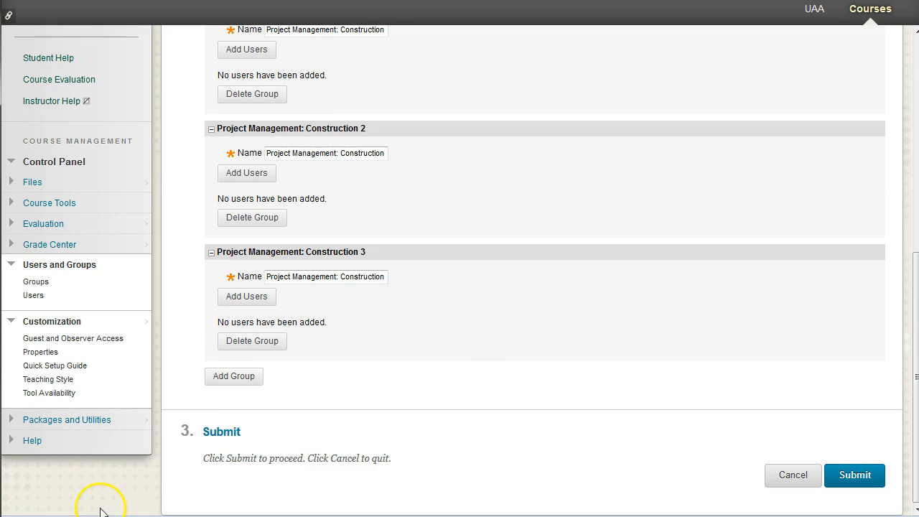
pyautogui.scroll(3, 312, 443)
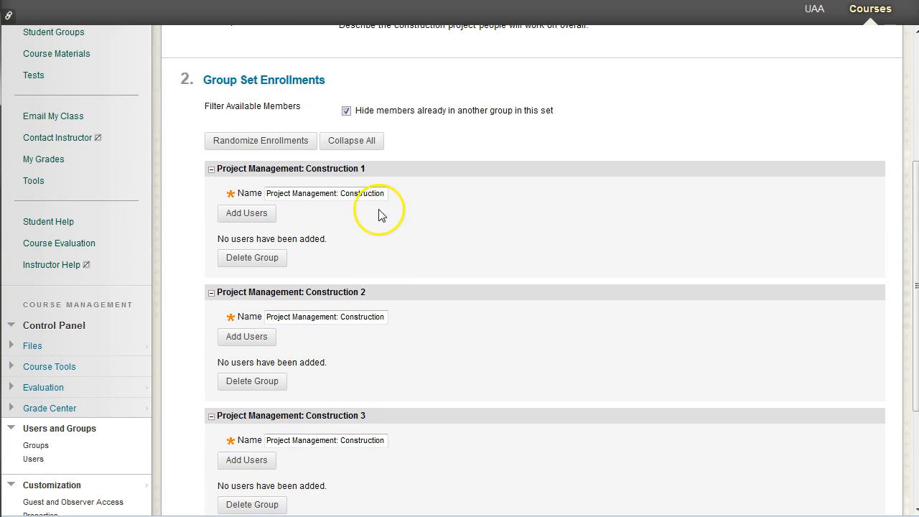
# - Check the full names in the name fields of the three construction groups
pyautogui.moveTo(369, 192); pyautogui.dragTo(395, 190)
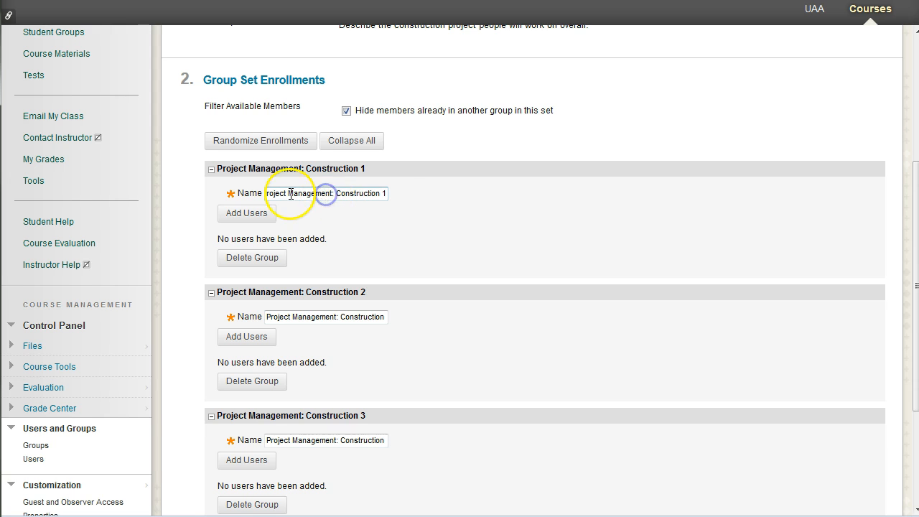
pyautogui.click(386, 192)
pyautogui.click(367, 314)
pyautogui.moveTo(367, 314); pyautogui.dragTo(419, 316)
pyautogui.moveTo(368, 443); pyautogui.dragTo(443, 440)
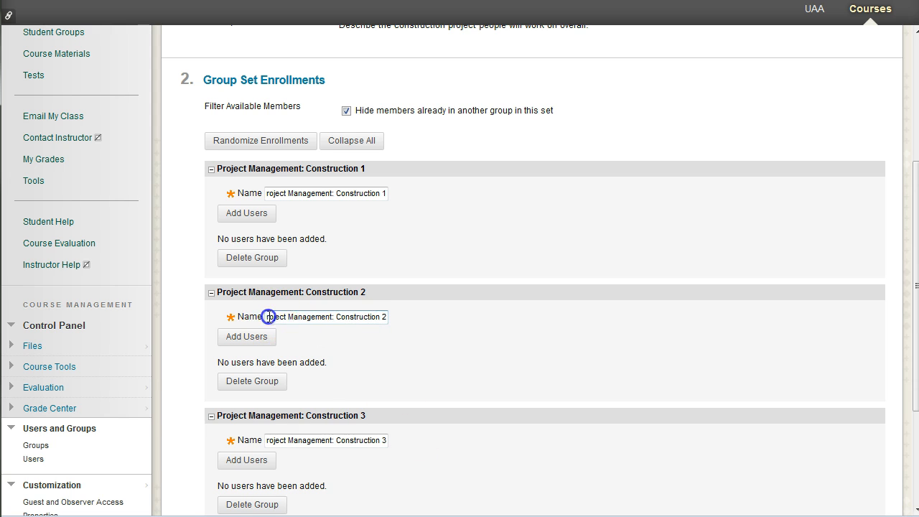
pyautogui.moveTo(268, 317); pyautogui.dragTo(398, 322)
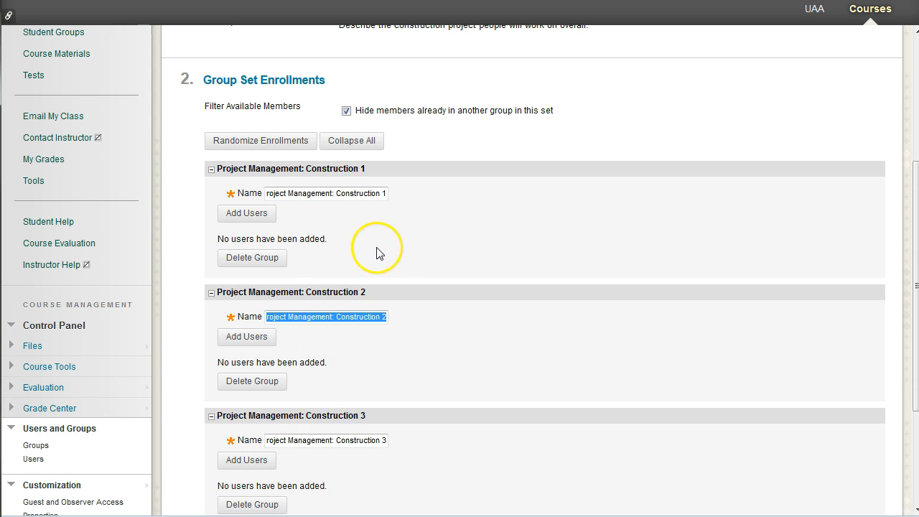
pyautogui.click(311, 193)
pyautogui.moveTo(307, 193); pyautogui.dragTo(401, 194)
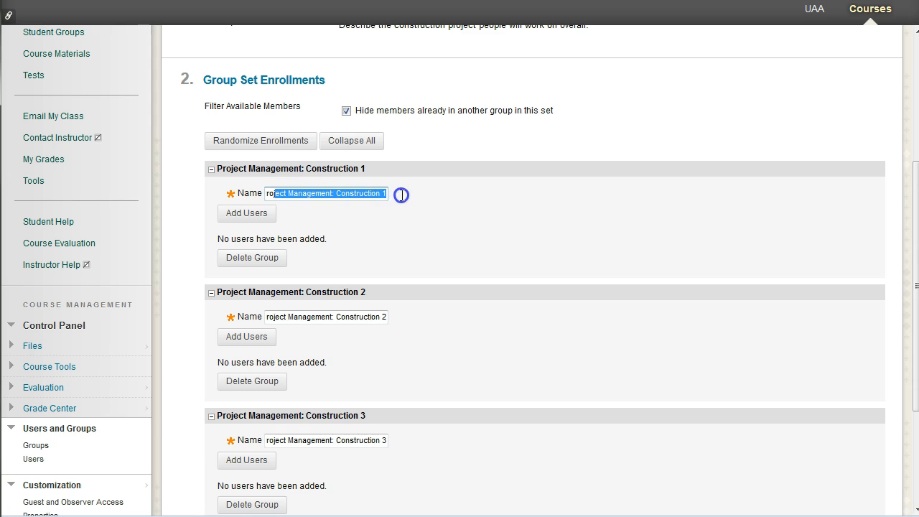
pyautogui.click(434, 194)
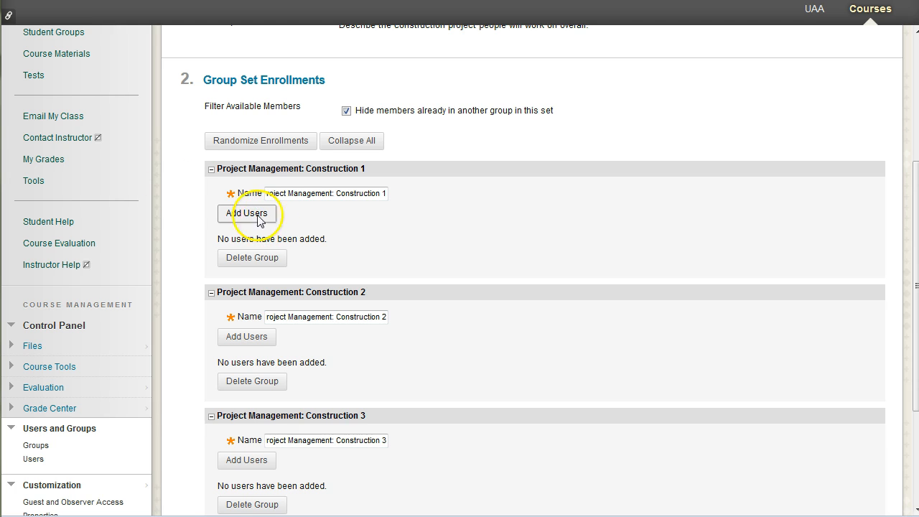
# - Look through the students available to add to the first construction group, and close the list without adding anyone
pyautogui.moveTo(0, 3); pyautogui.dragTo(257, 2)
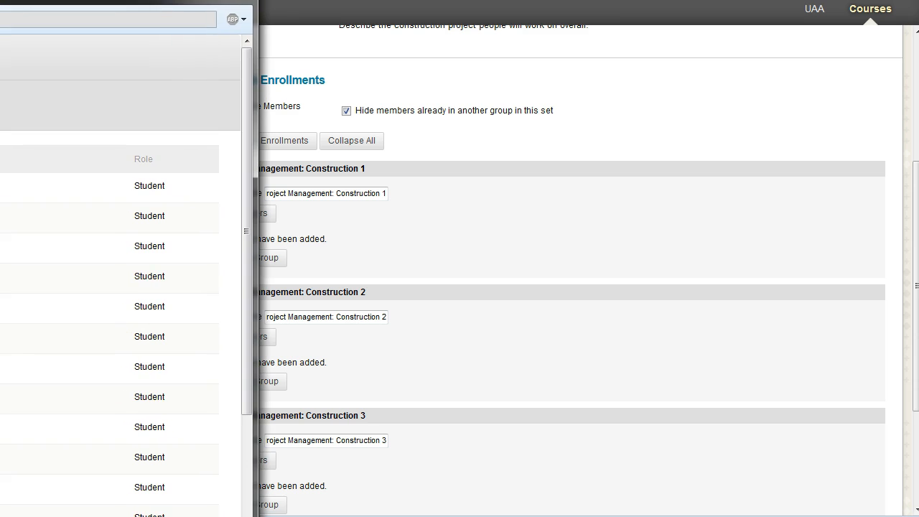
pyautogui.moveTo(251, 117); pyautogui.dragTo(246, 180)
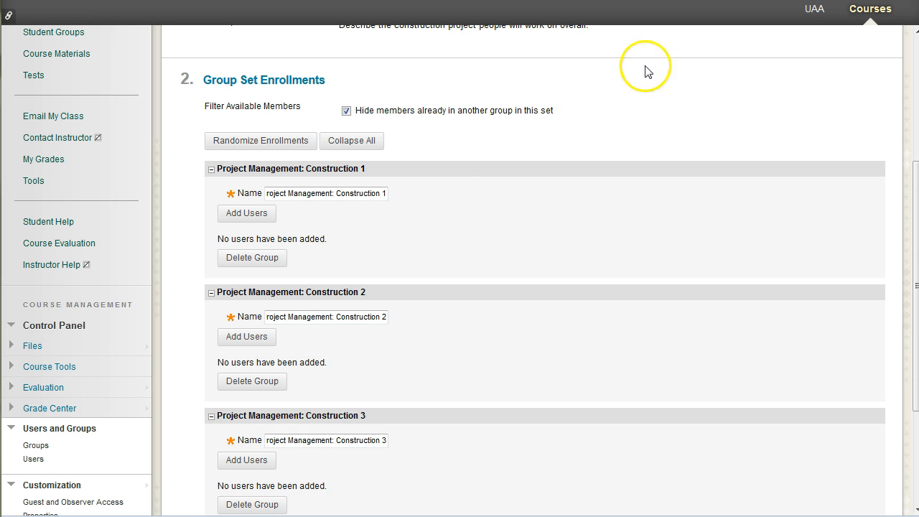
pyautogui.scroll(-2, 419, 301)
pyautogui.scroll(2, 423, 271)
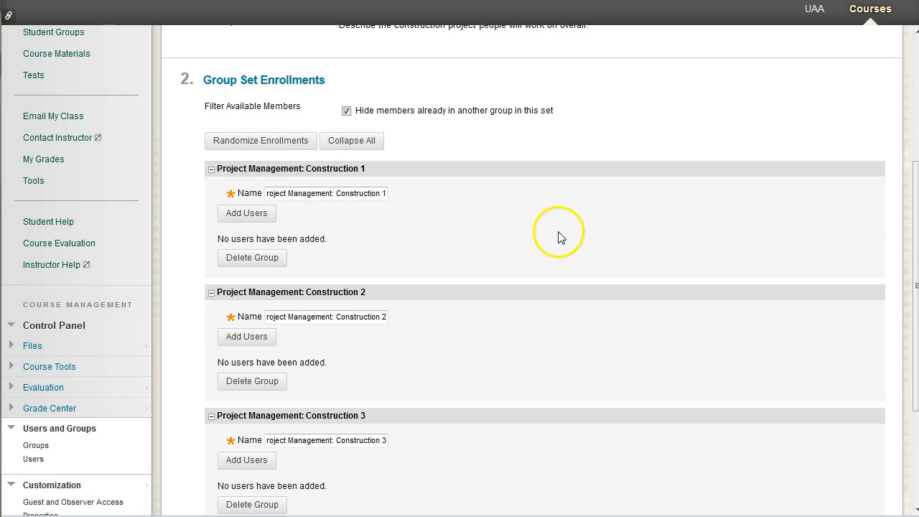
# - Randomize the enrollments across the three construction groups for all course users regardless of role, and review each group's members
pyautogui.click(278, 145)
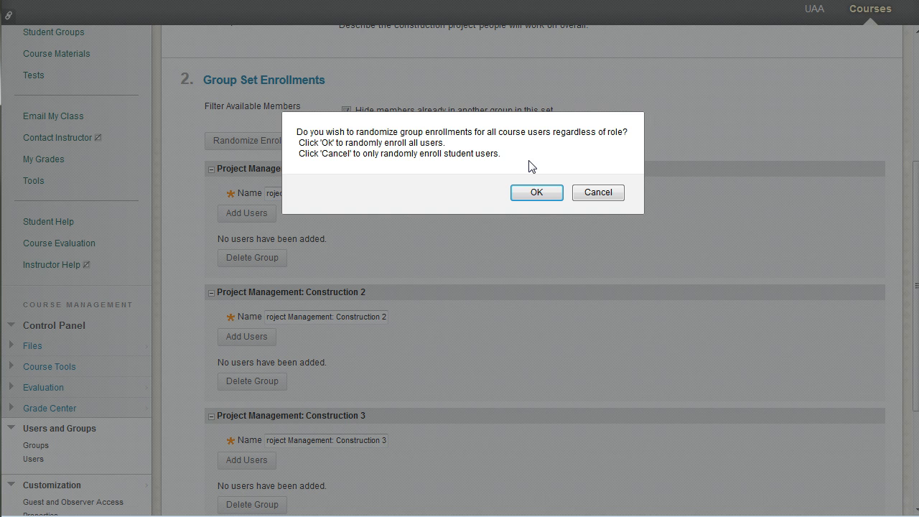
pyautogui.click(536, 193)
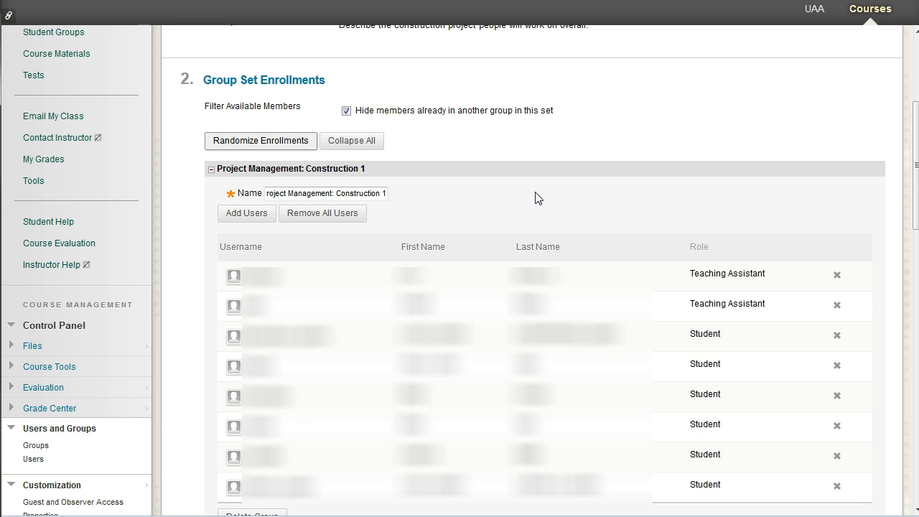
pyautogui.scroll(-2, 508, 198)
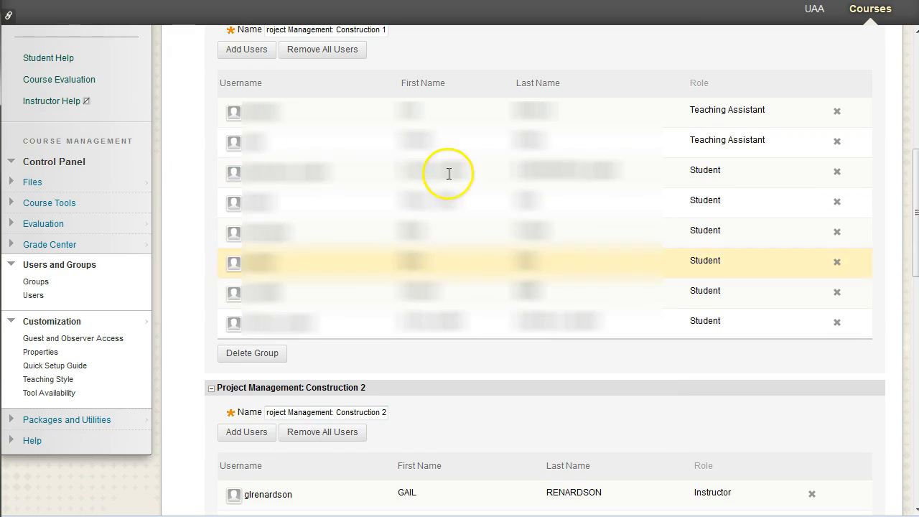
pyautogui.scroll(-5, 447, 175)
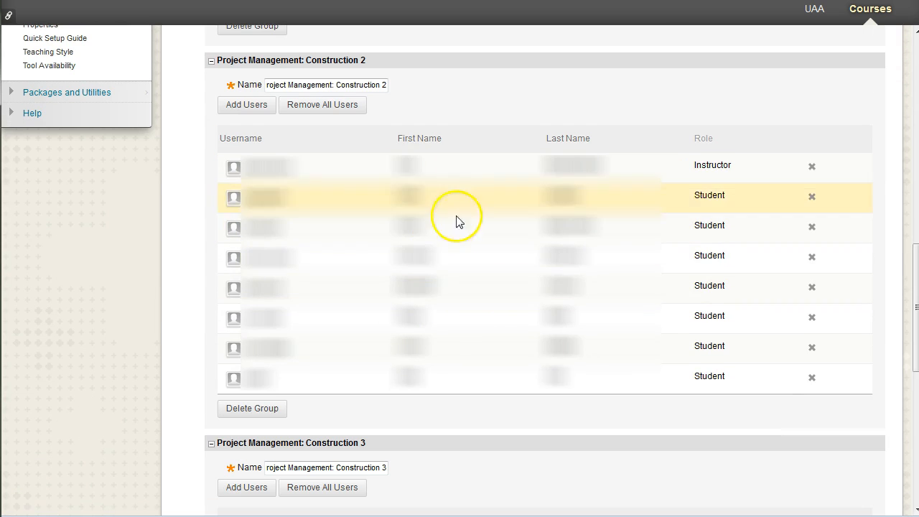
pyautogui.scroll(-5, 460, 222)
pyautogui.scroll(-2, 425, 330)
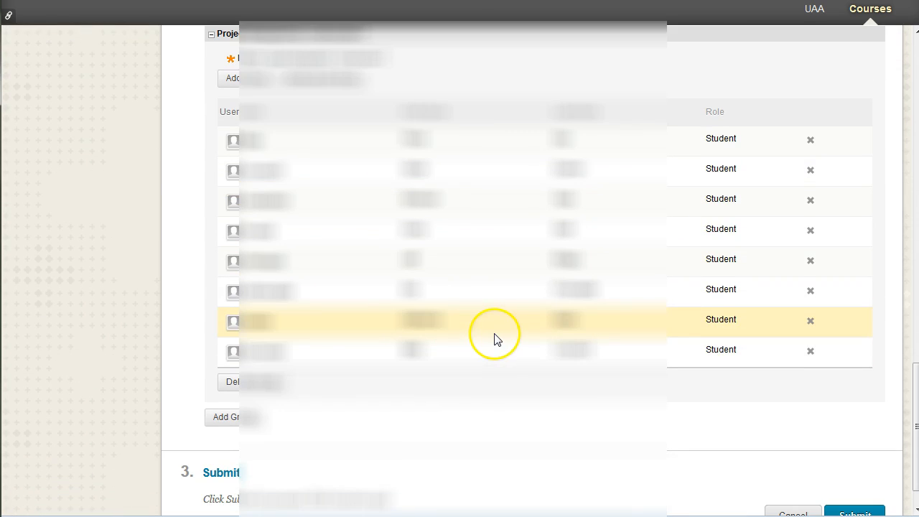
pyautogui.scroll(3, 495, 338)
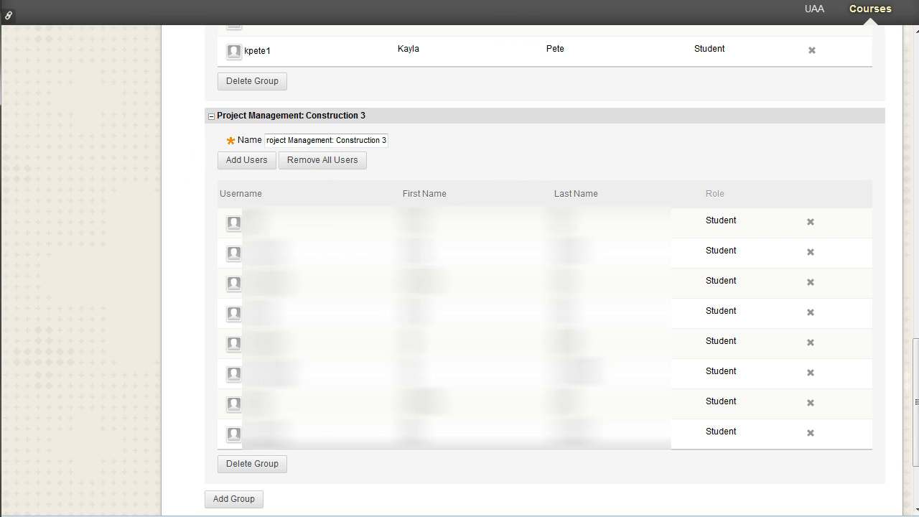
# - Check the roles in the randomized member lists and submit the construction group set's enrollments
pyautogui.scroll(20, 60, 201)
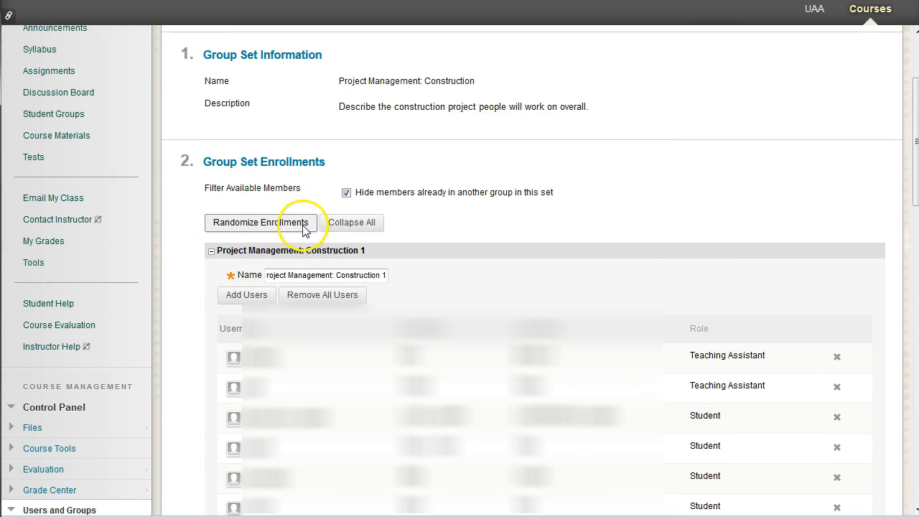
pyautogui.scroll(3, 709, 212)
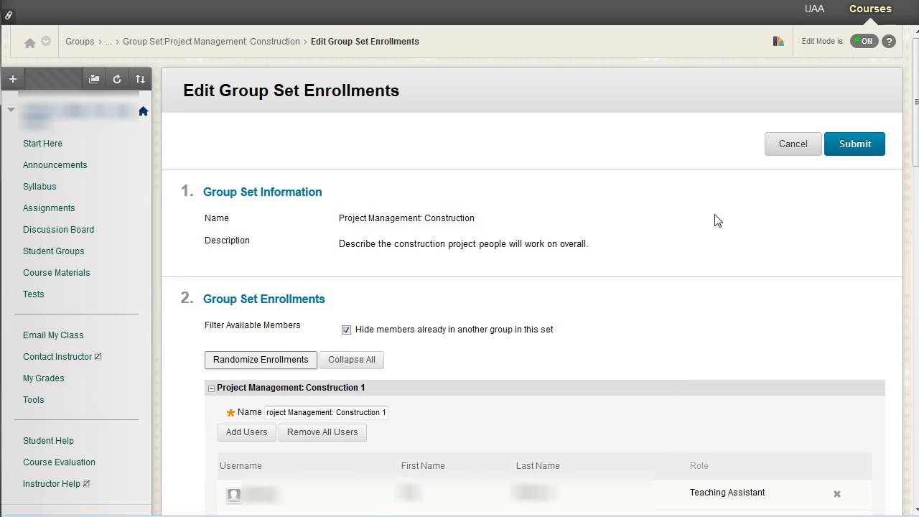
pyautogui.scroll(-5, 715, 217)
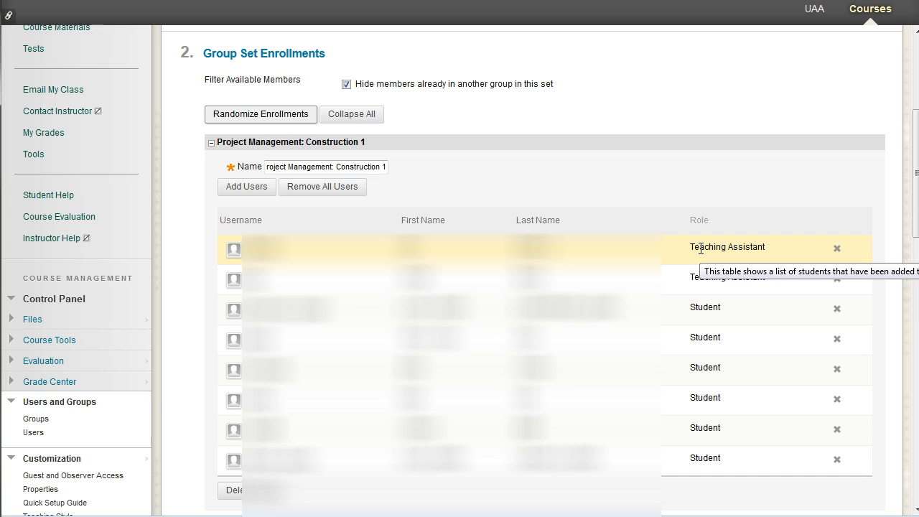
pyautogui.scroll(-15, 581, 334)
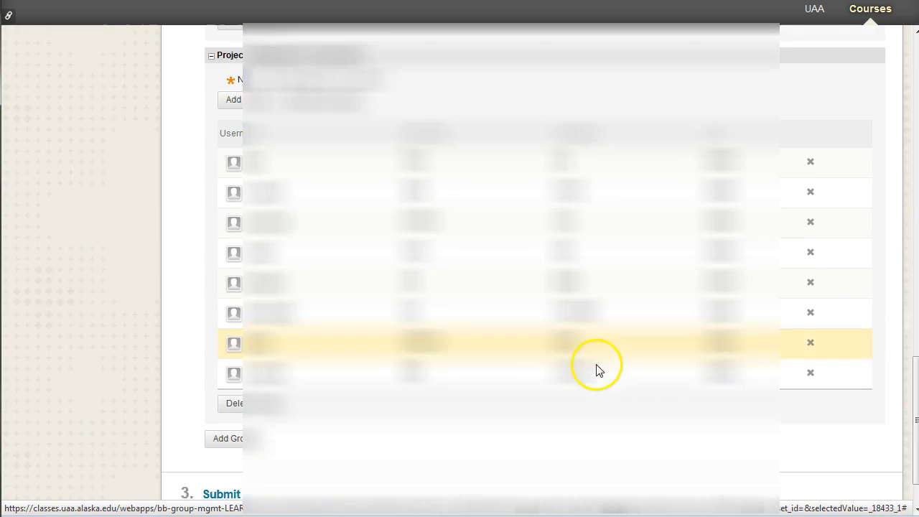
pyautogui.click(856, 479)
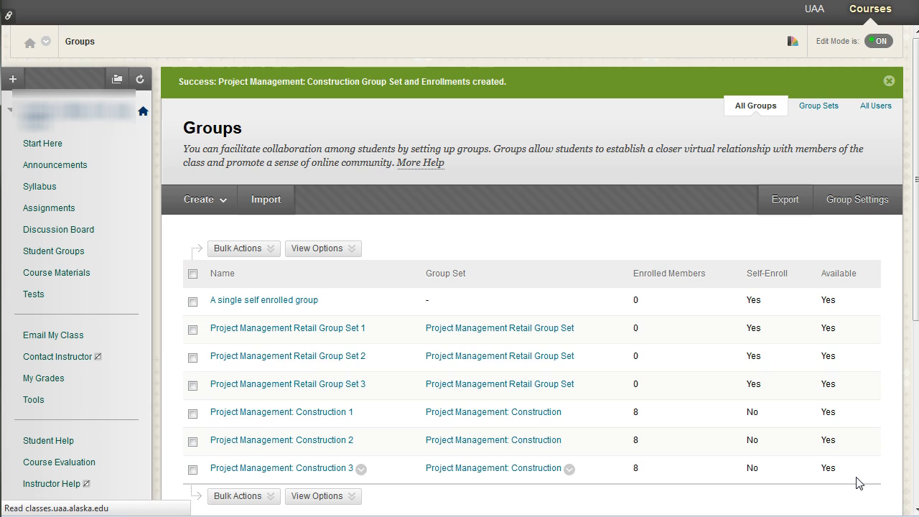
# - Start a random-enroll group set and look through its group information, tool availability, personalization and membership sections
pyautogui.scroll(-2, 630, 369)
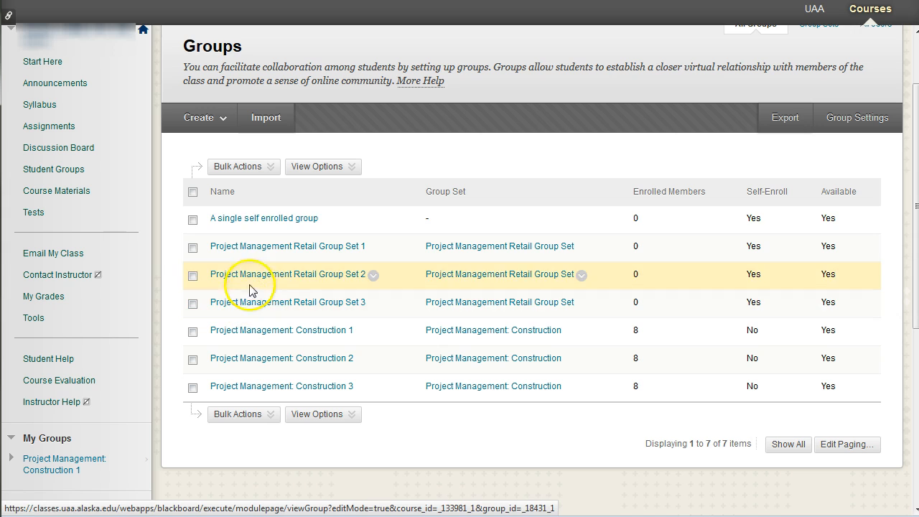
pyautogui.moveTo(227, 128)
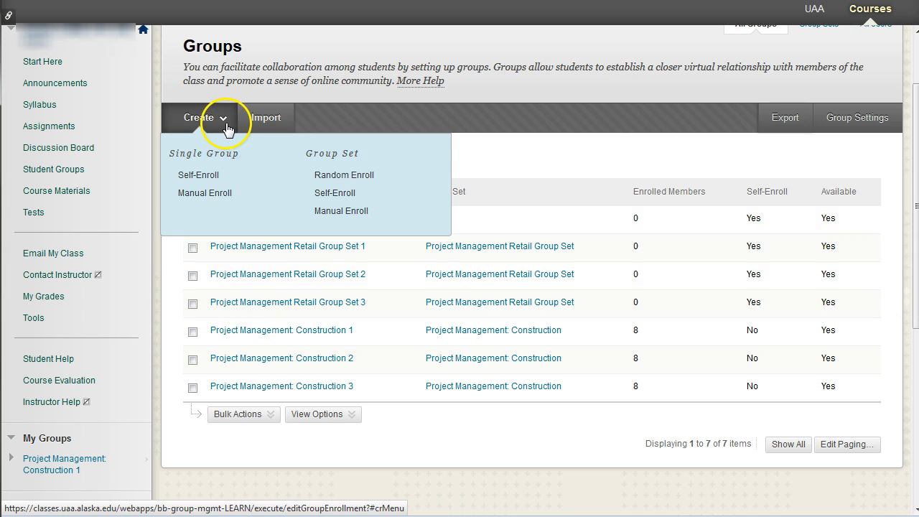
pyautogui.click(348, 176)
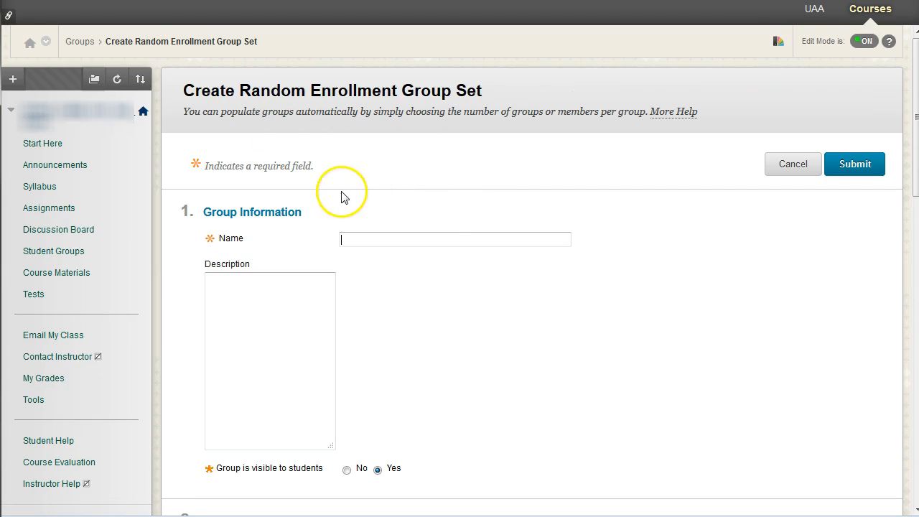
pyautogui.scroll(-5, 571, 225)
pyautogui.scroll(-5, 688, 237)
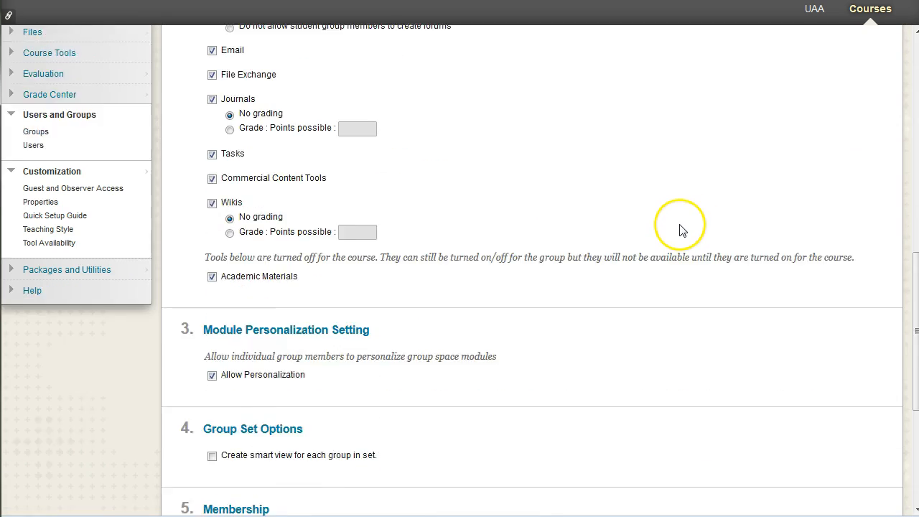
pyautogui.scroll(5, 683, 224)
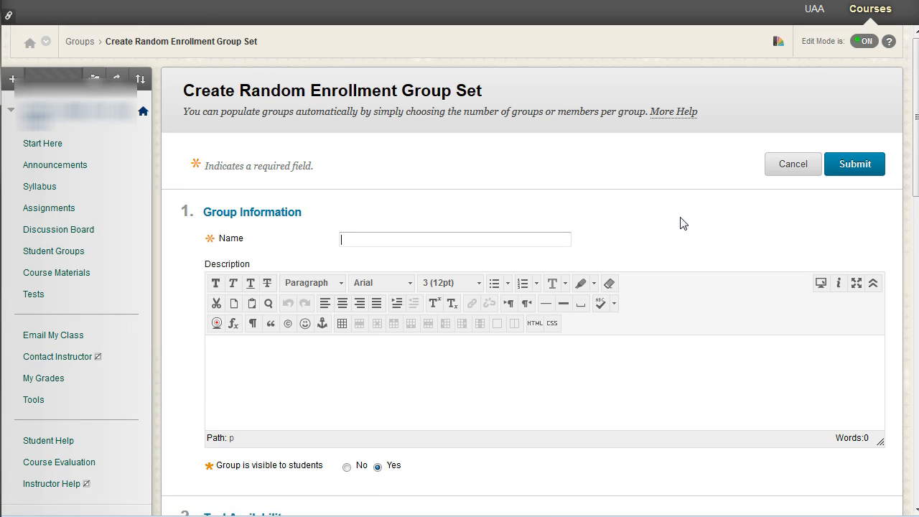
pyautogui.click(677, 208)
pyautogui.click(677, 205)
pyautogui.click(618, 184)
pyautogui.scroll(-8, 661, 201)
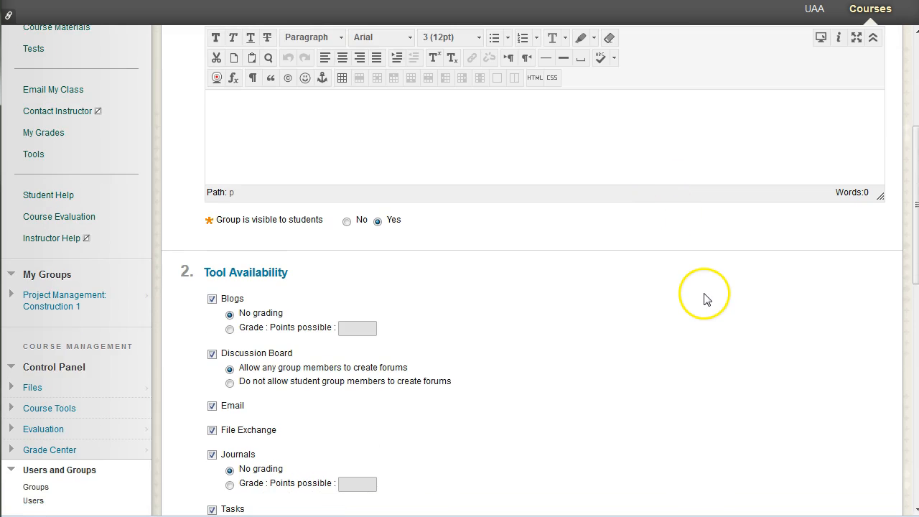
pyautogui.scroll(-4, 710, 291)
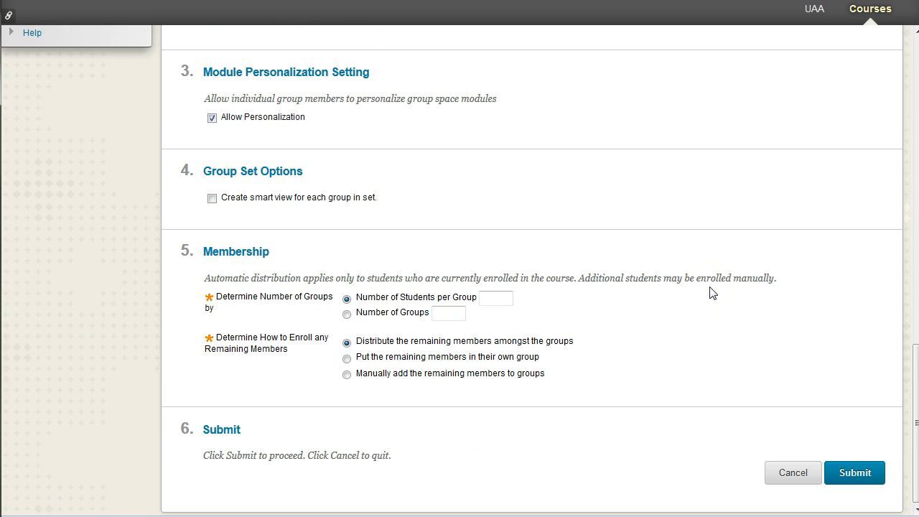
# - Determine the random-enroll set's groups by Number of Groups and set it to 5
pyautogui.click(490, 298)
pyautogui.click(347, 314)
pyautogui.click(445, 316)
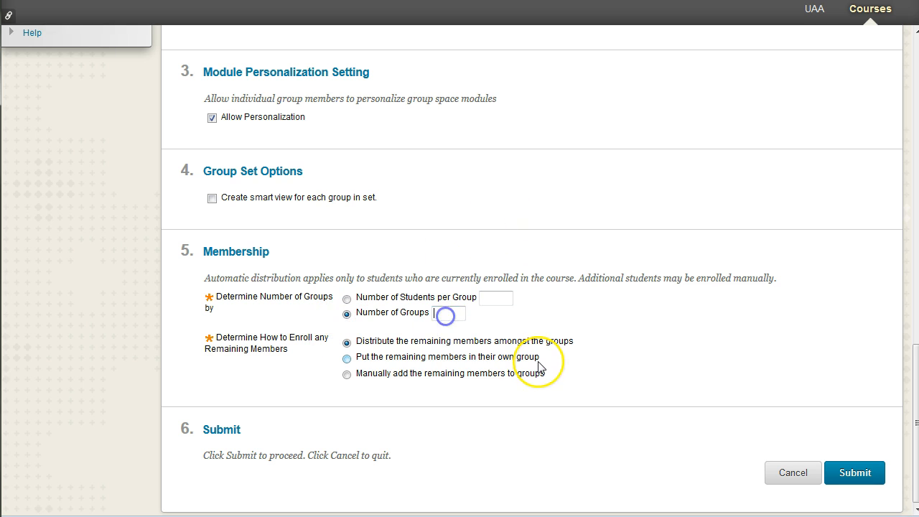
pyautogui.write('5')
# - Switch the random-enroll set's membership to Number of Students per Group and set it to 4
pyautogui.click(502, 297)
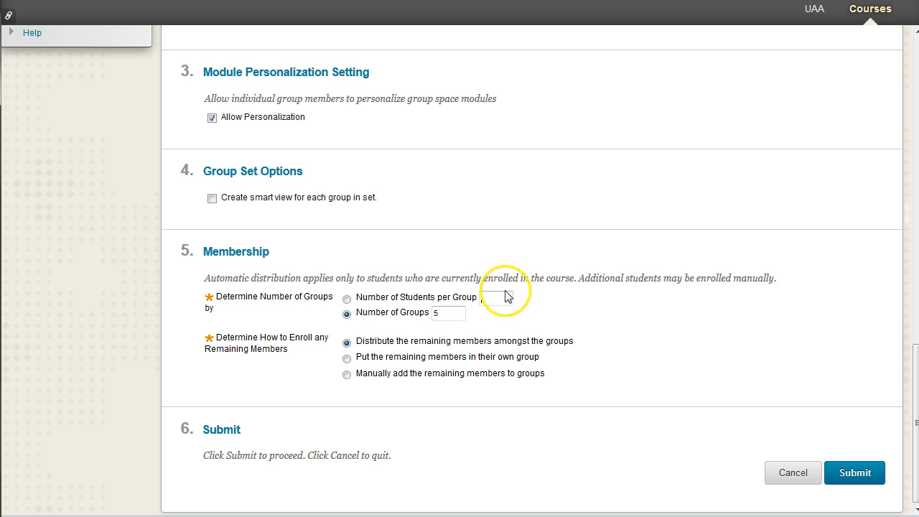
pyautogui.click(347, 299)
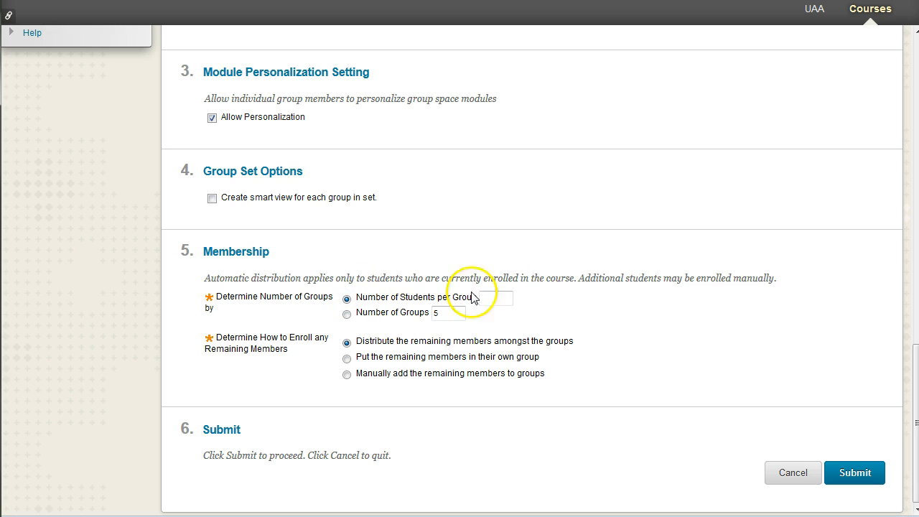
pyautogui.click(499, 297)
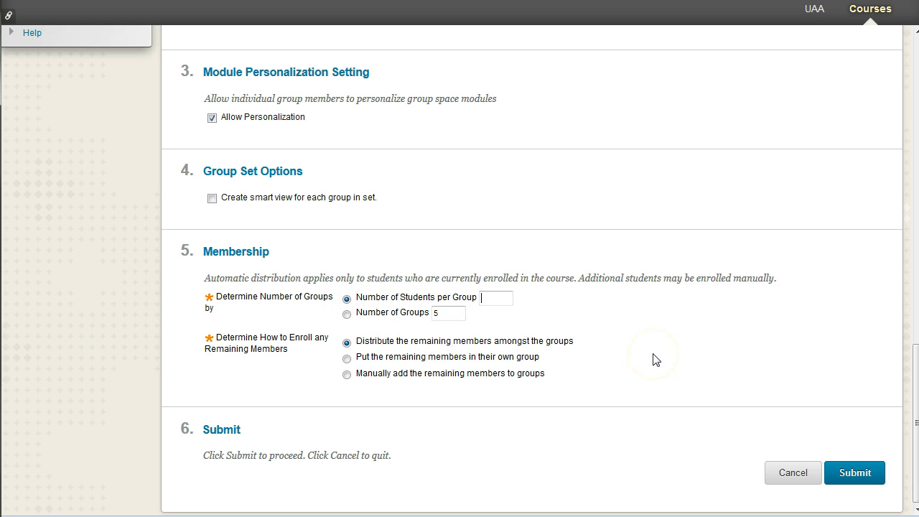
pyautogui.write('4')
pyautogui.click(655, 359)
# - Review the Create Random Enrollment Group Set heading and group information, and return to the Membership settings
pyautogui.scroll(5, 655, 360)
pyautogui.scroll(6, 653, 361)
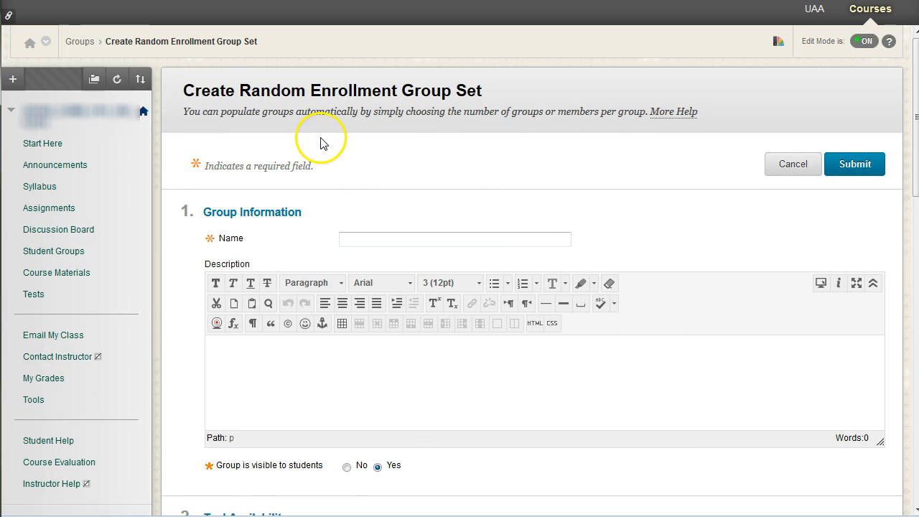
pyautogui.moveTo(237, 90); pyautogui.dragTo(418, 102)
pyautogui.click(649, 231)
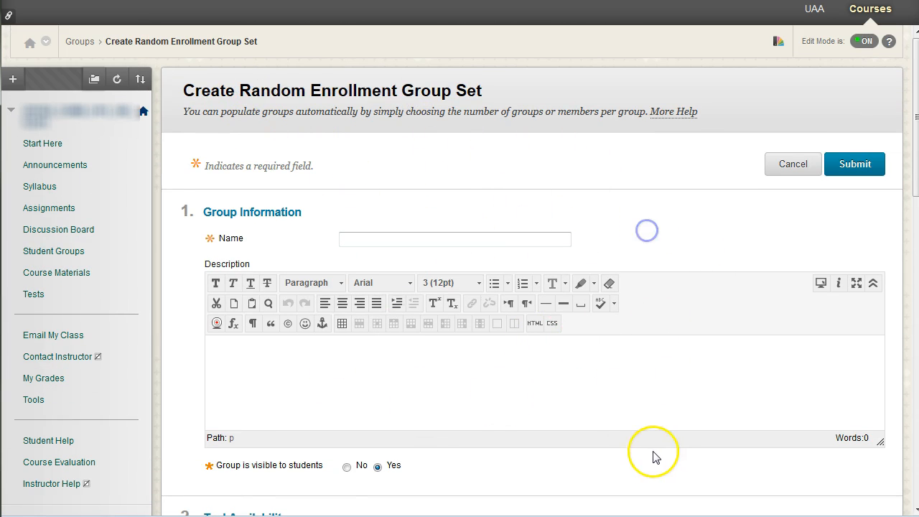
pyautogui.scroll(-10, 653, 456)
pyautogui.scroll(-2, 660, 456)
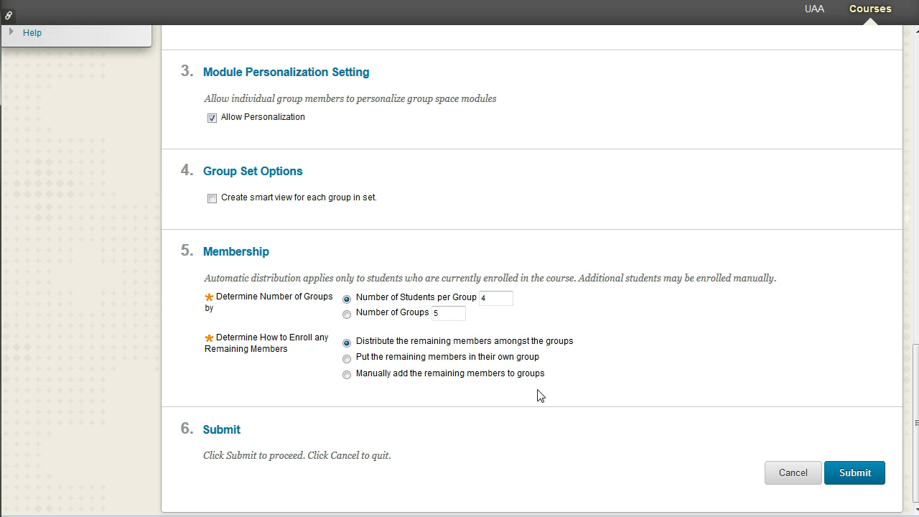
# - Examine the three options for enrolling remaining members, and cancel the creation of the random-enroll group set
pyautogui.click(362, 343)
pyautogui.moveTo(363, 345); pyautogui.dragTo(582, 345)
pyautogui.click(584, 345)
pyautogui.moveTo(449, 357); pyautogui.dragTo(568, 369)
pyautogui.click(552, 356)
pyautogui.moveTo(372, 373); pyautogui.dragTo(547, 375)
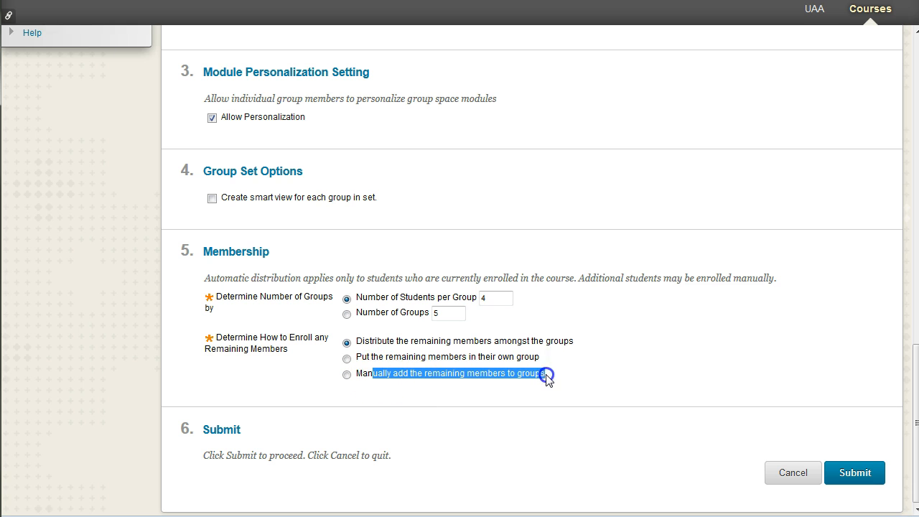
pyautogui.click(551, 377)
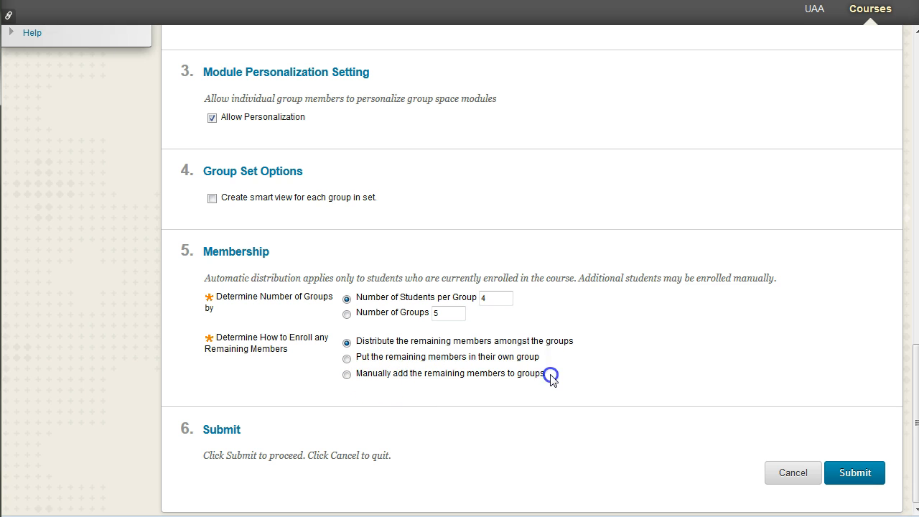
pyautogui.moveTo(550, 379); pyautogui.dragTo(349, 340)
pyautogui.click(567, 375)
pyautogui.click(571, 398)
pyautogui.scroll(3, 574, 424)
pyautogui.scroll(-3, 582, 439)
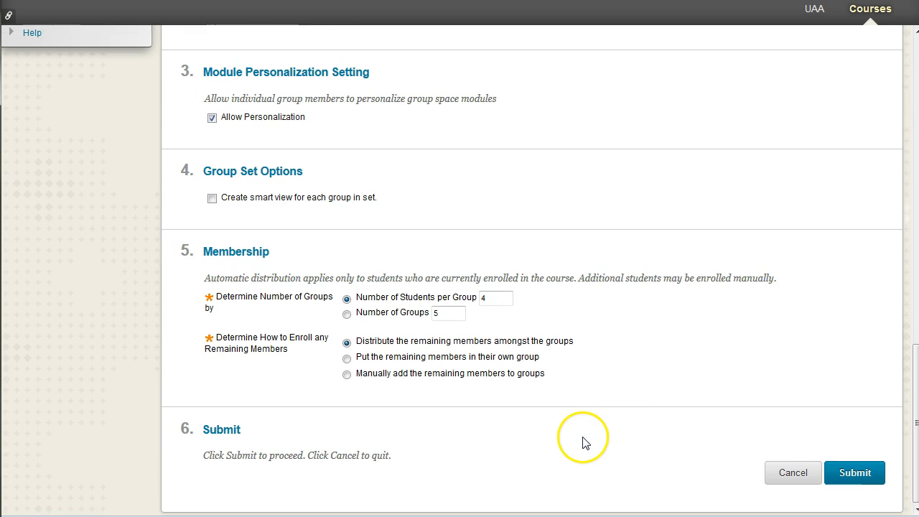
pyautogui.click(774, 470)
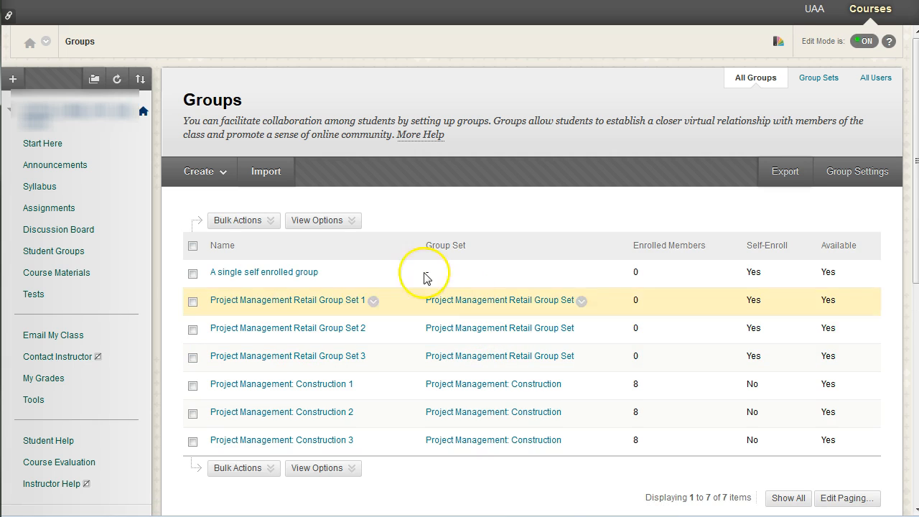
# - Look through the enrollment options for creating single groups and group sets, and return to the groups list
pyautogui.click(220, 174)
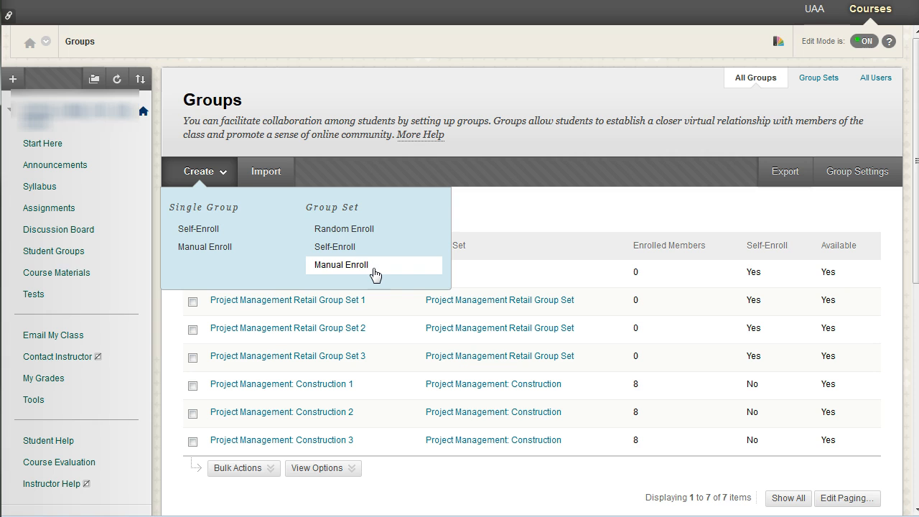
pyautogui.click(388, 236)
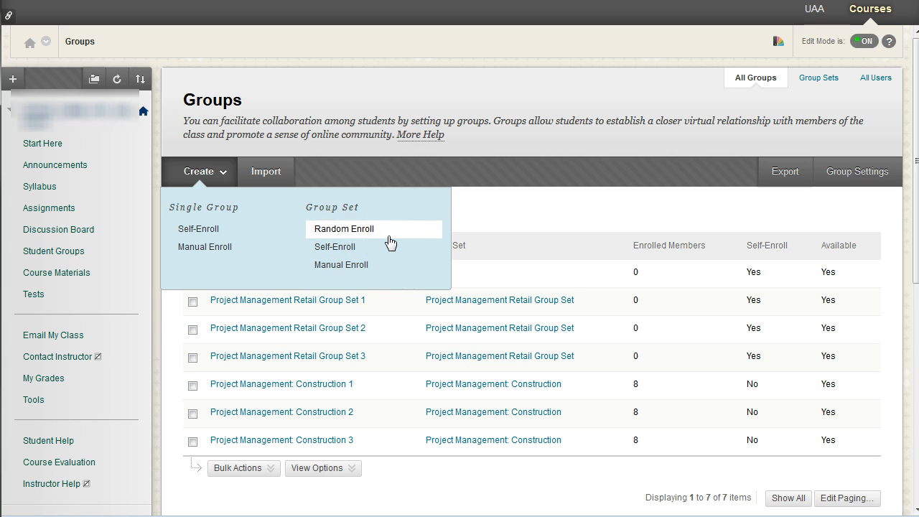
pyautogui.click(392, 234)
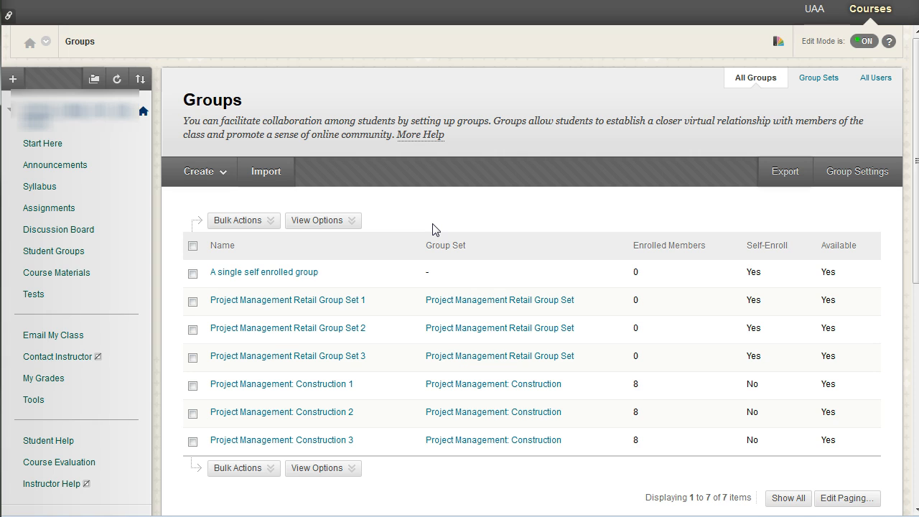
pyautogui.click(529, 289)
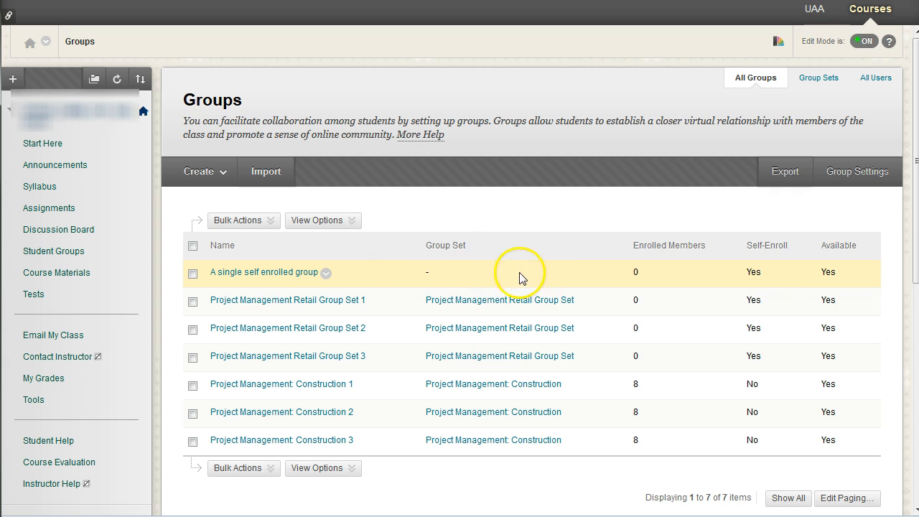
# - Check the available actions for the single self enrolled group and for the Project Management Retail Group Set
pyautogui.click(326, 273)
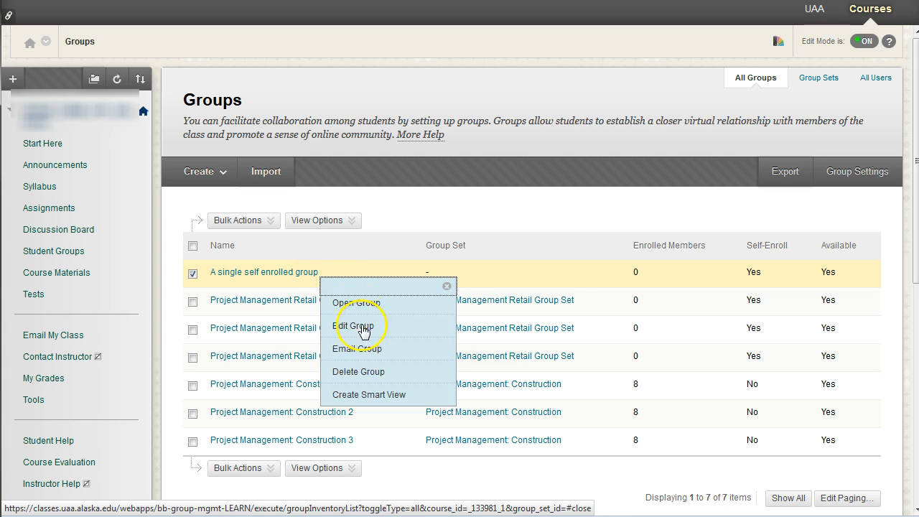
pyautogui.click(403, 352)
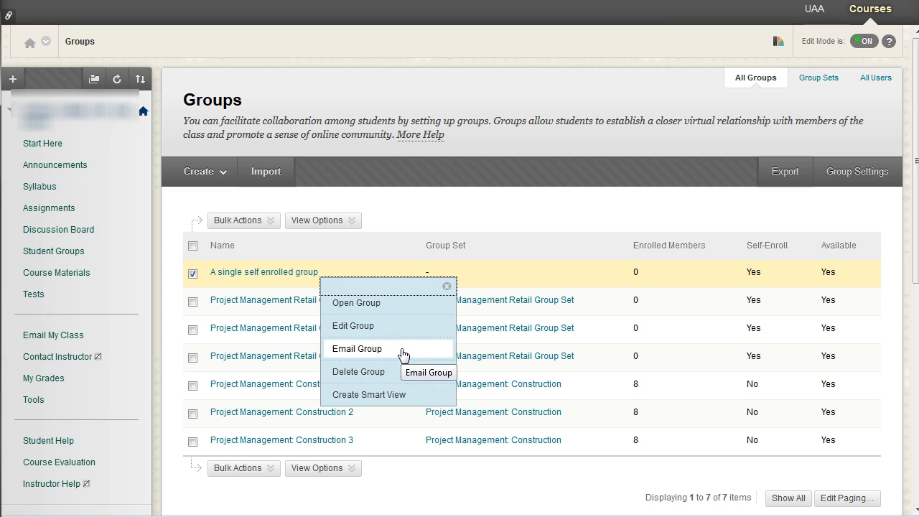
pyautogui.click(480, 229)
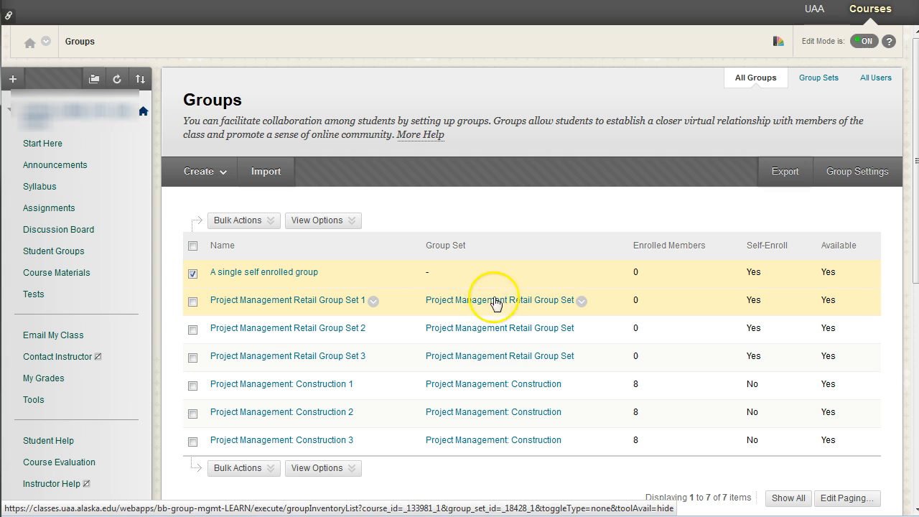
pyautogui.click(582, 302)
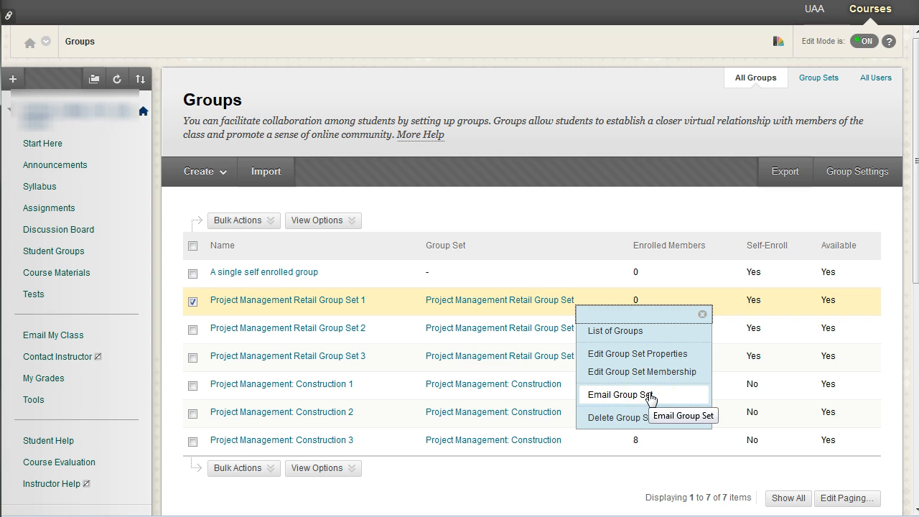
pyautogui.click(530, 193)
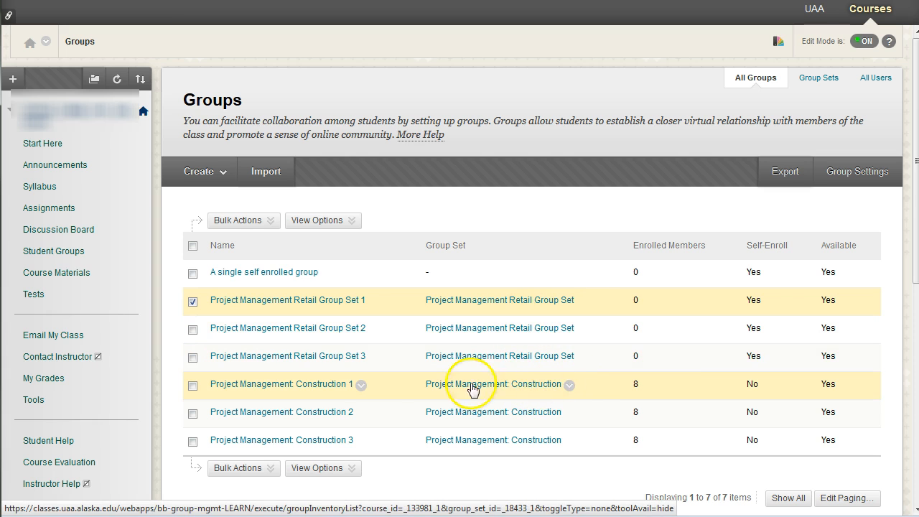
# - Compare the actions available for the construction group set, its first group, and the retail group set
pyautogui.click(571, 387)
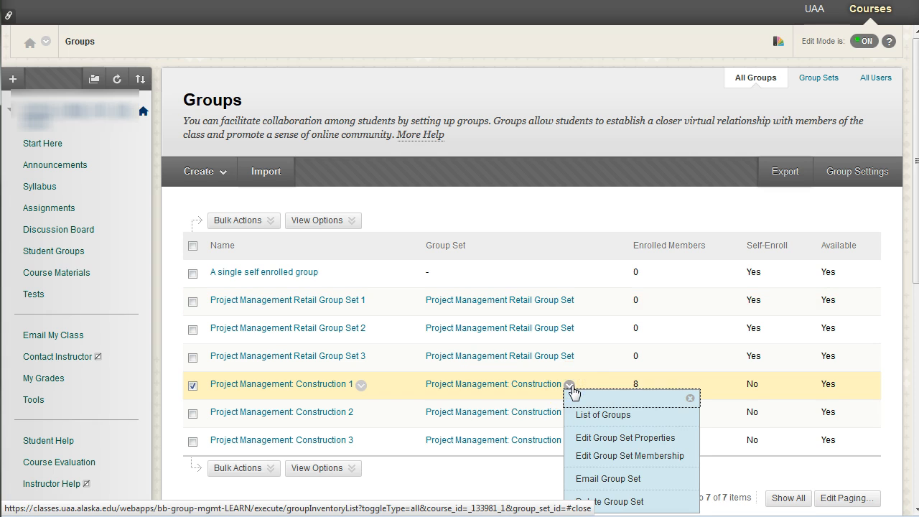
pyautogui.click(362, 385)
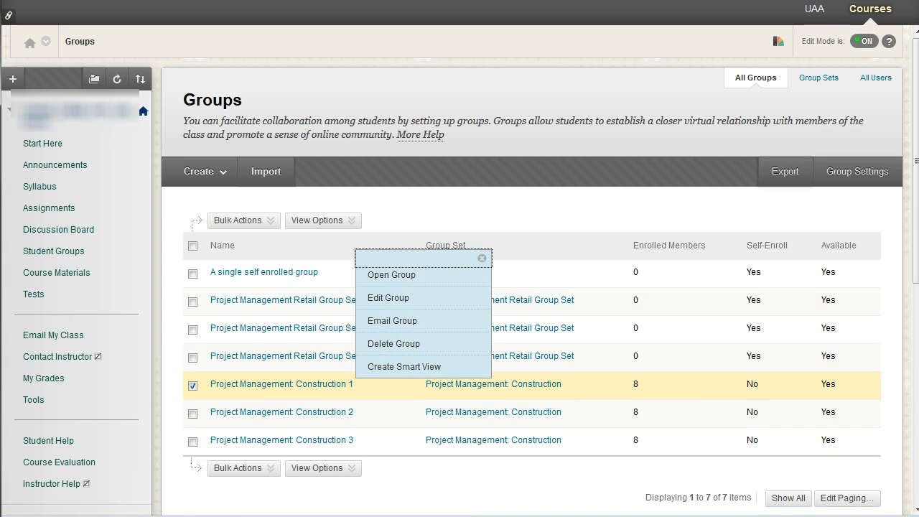
pyautogui.click(482, 259)
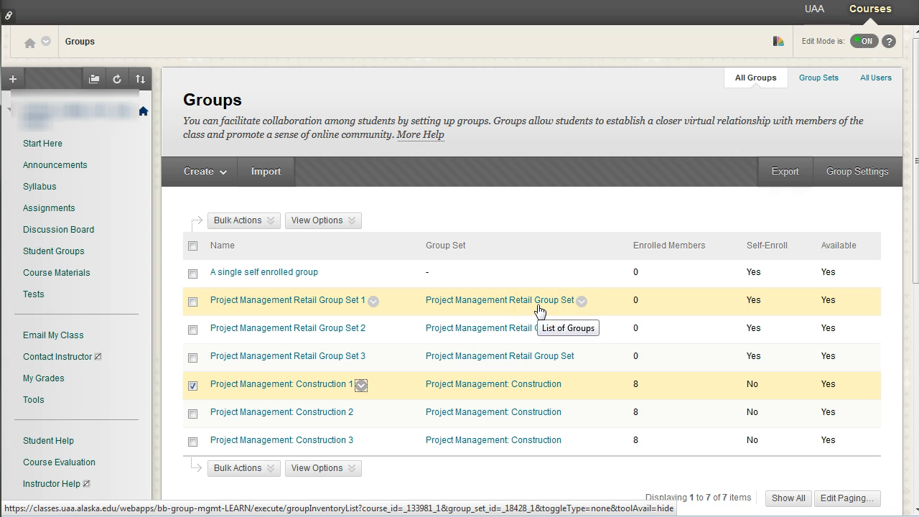
pyautogui.click(582, 301)
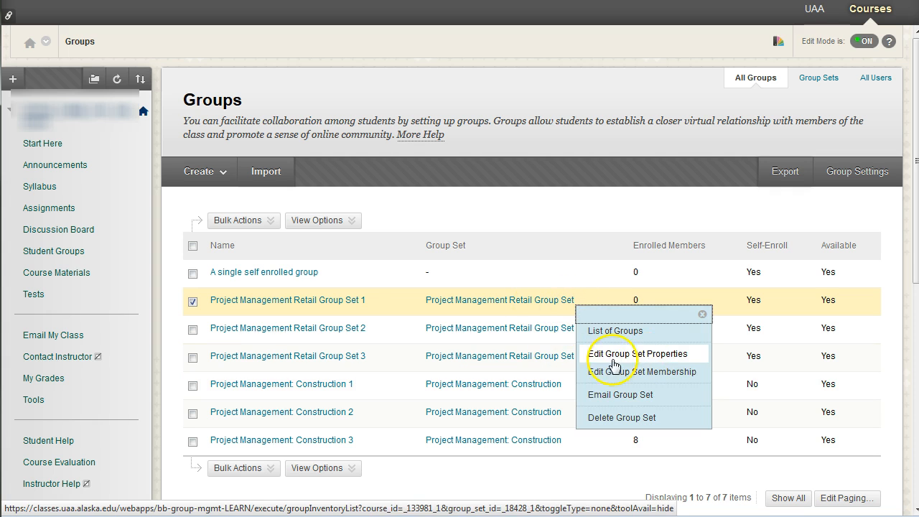
pyautogui.click(669, 359)
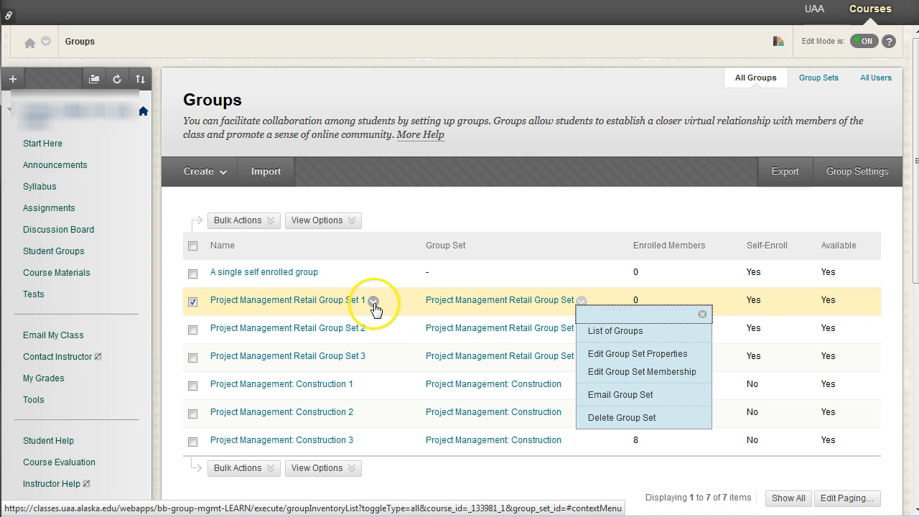
# - Open Project Management Retail Group Set 3 for editing to check its name field, and return to the groups list
pyautogui.click(374, 357)
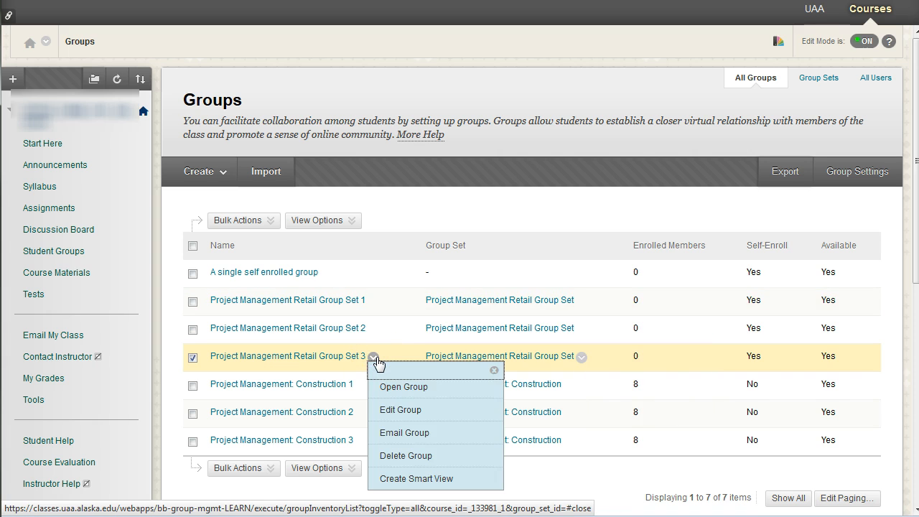
pyautogui.click(413, 411)
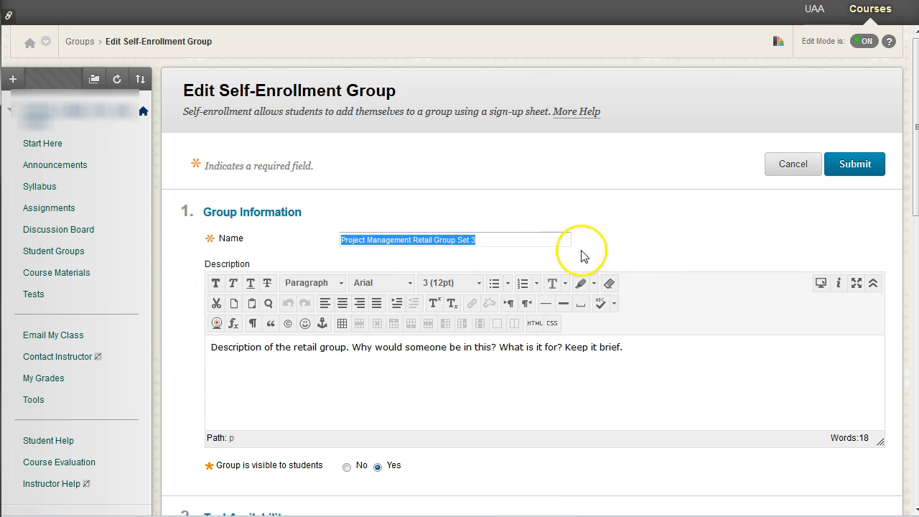
pyautogui.click(557, 243)
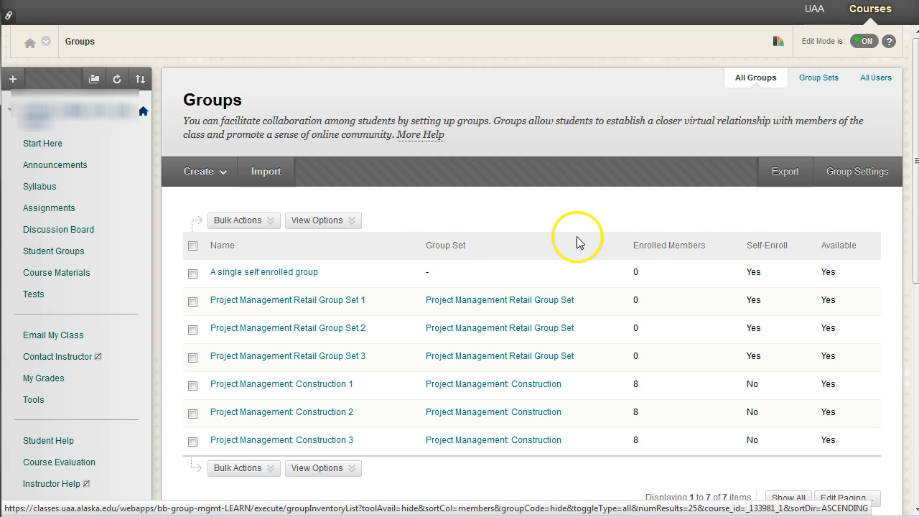
# - Open Project Management Retail Group Set 1 from its group set and view the forum in its Group Discussion Board
pyautogui.click(505, 305)
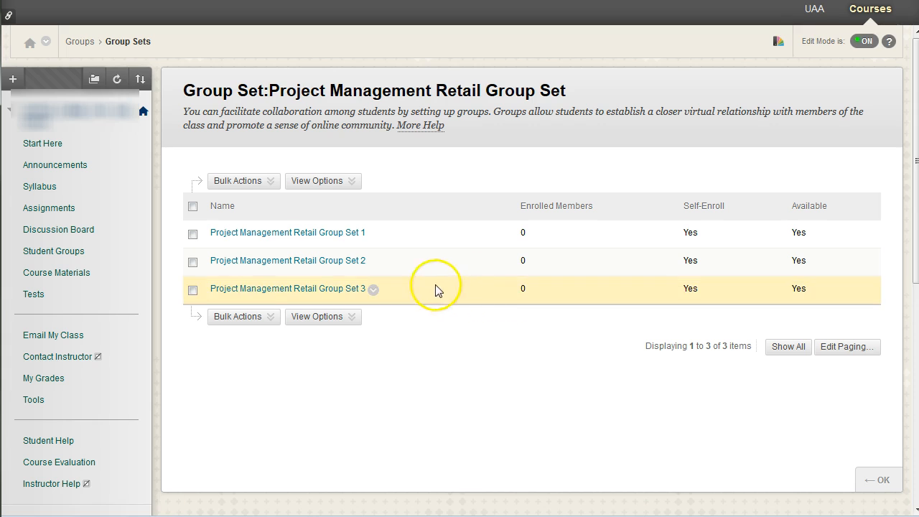
pyautogui.click(310, 233)
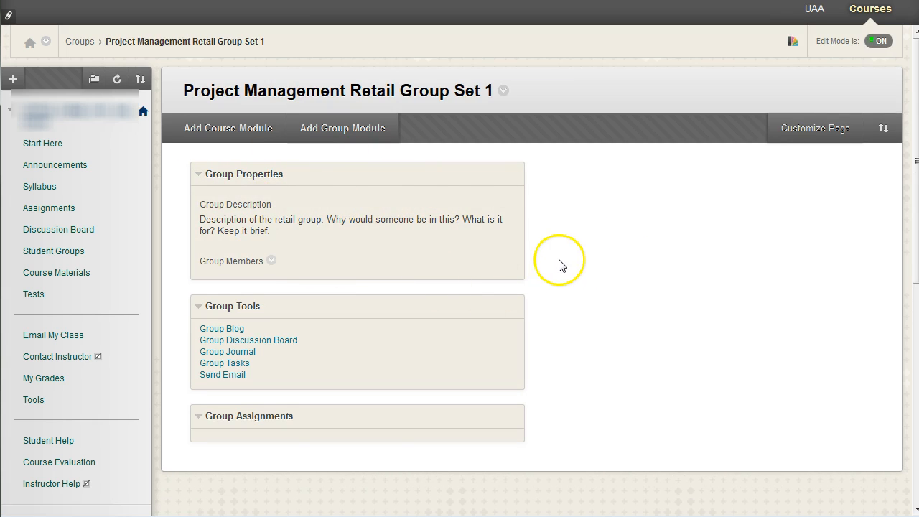
pyautogui.scroll(-2, 621, 325)
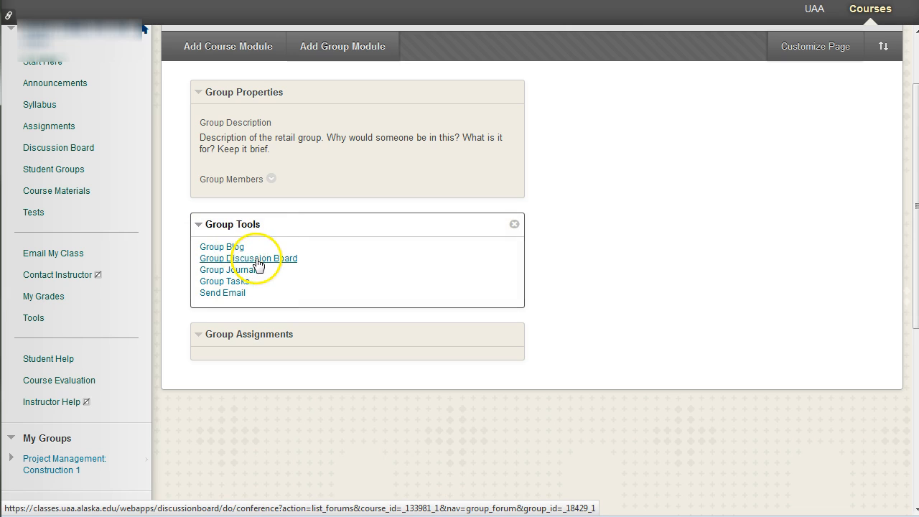
pyautogui.click(246, 260)
pyautogui.click(283, 262)
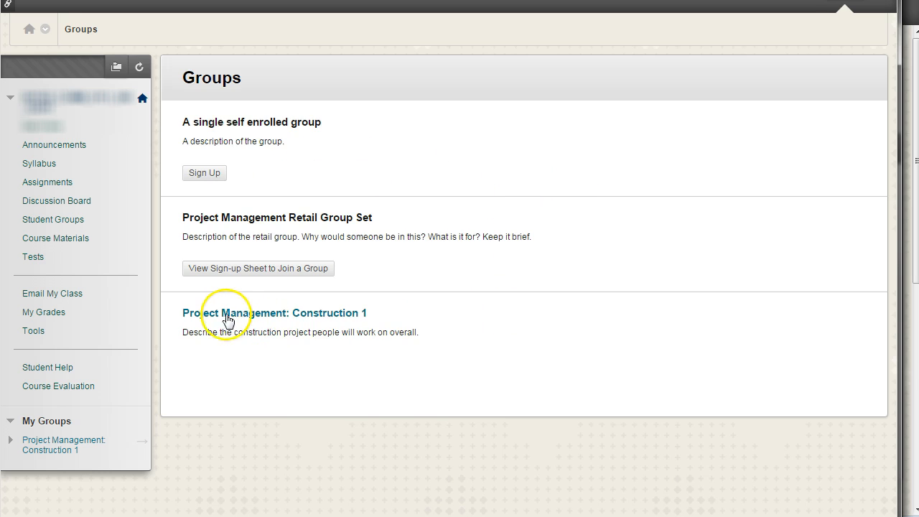
# - In the student view, open the Project Management: Construction 1 group and examine its description and member list
pyautogui.moveTo(431, 345); pyautogui.dragTo(226, 321)
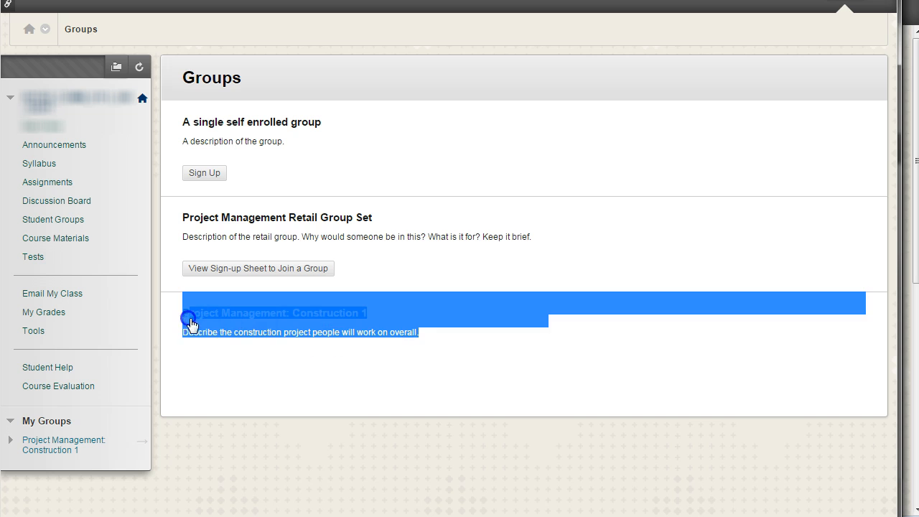
pyautogui.click(437, 335)
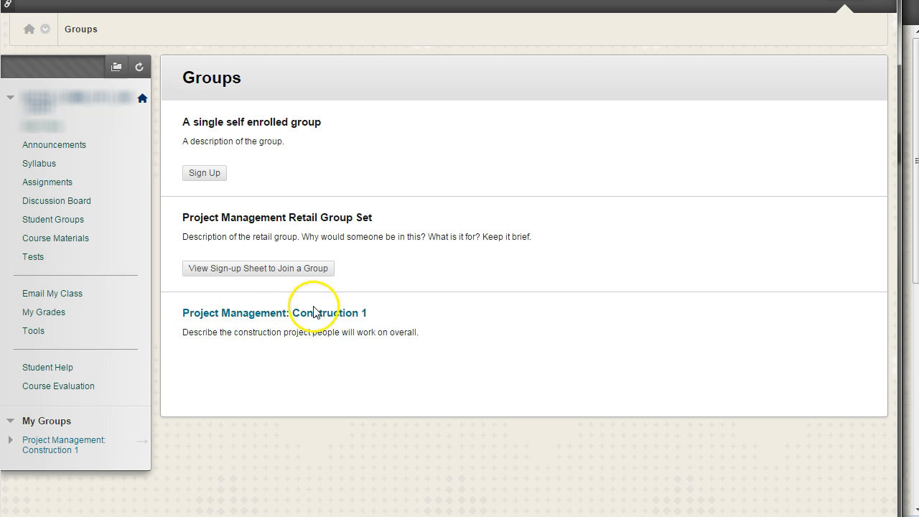
pyautogui.click(239, 313)
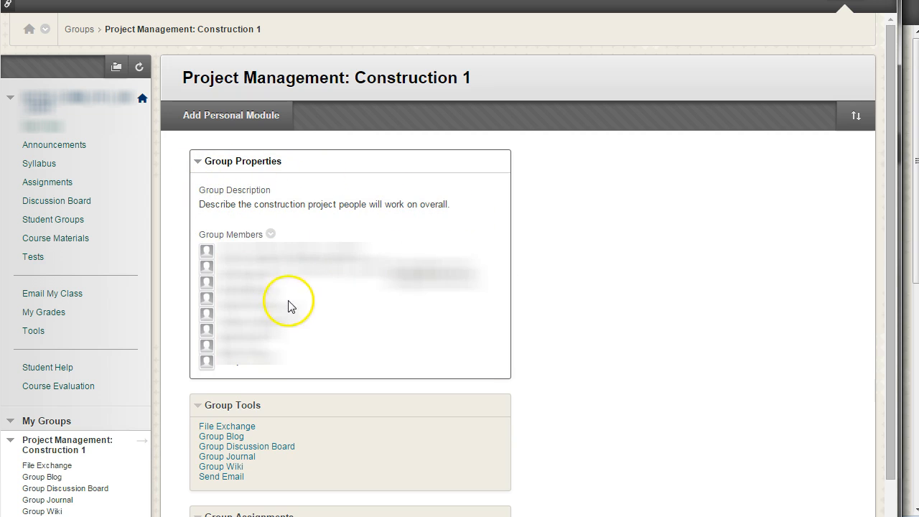
pyautogui.moveTo(299, 372); pyautogui.dragTo(202, 194)
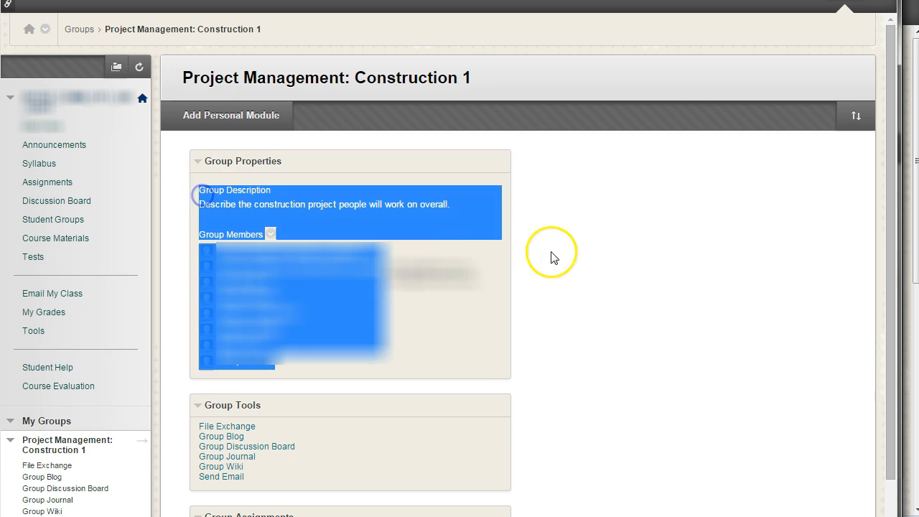
pyautogui.click(476, 260)
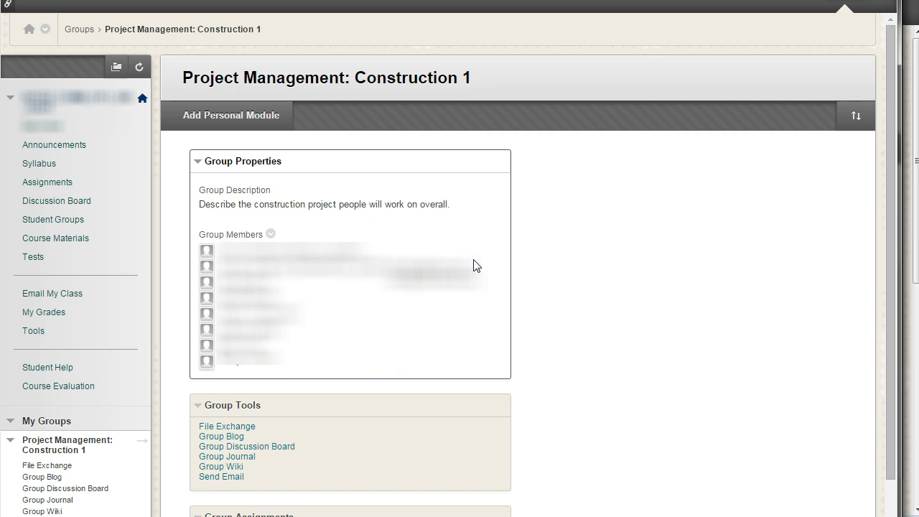
pyautogui.moveTo(304, 345); pyautogui.dragTo(197, 191)
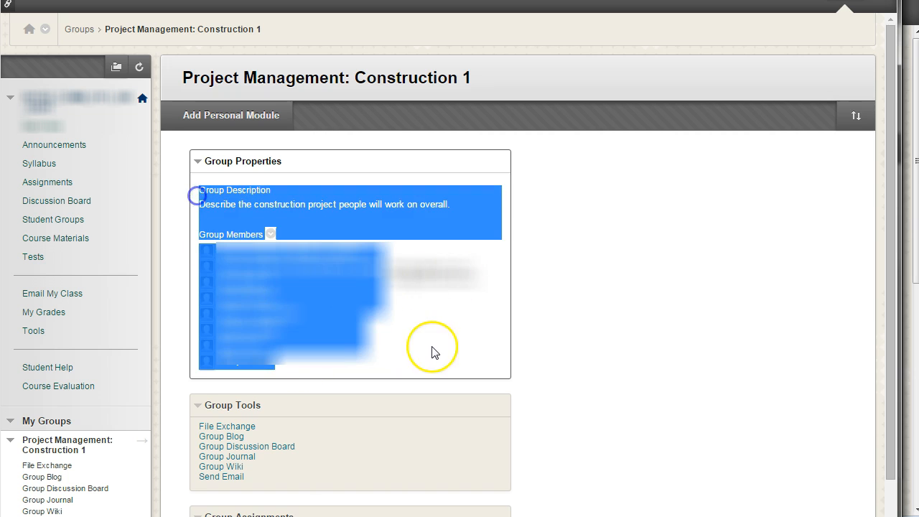
pyautogui.click(434, 348)
# - Check the group tools of Project Management: Construction 1 and open the forum in its Group Discussion Board
pyautogui.scroll(-1, 763, 349)
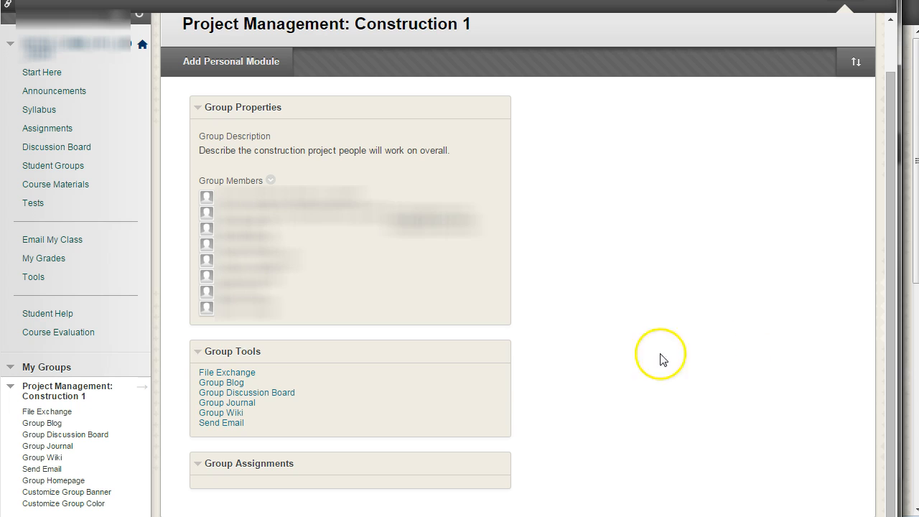
pyautogui.click(231, 395)
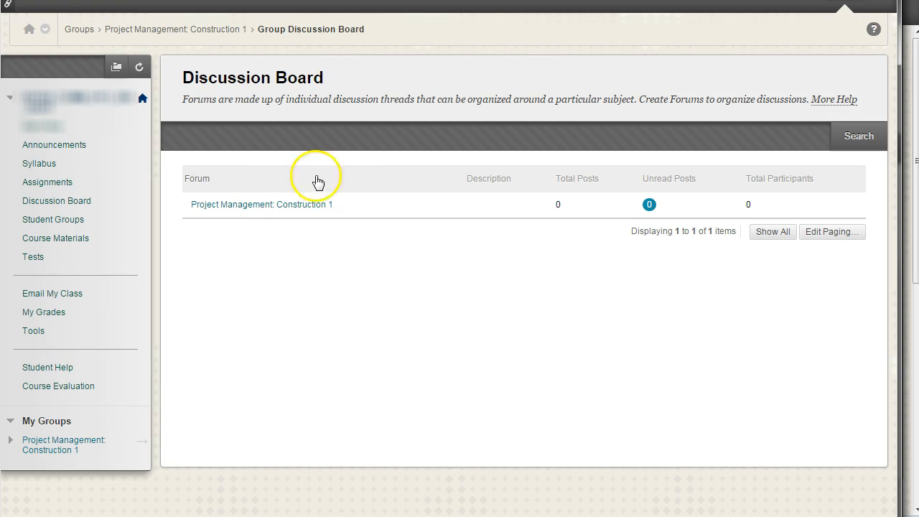
pyautogui.click(282, 208)
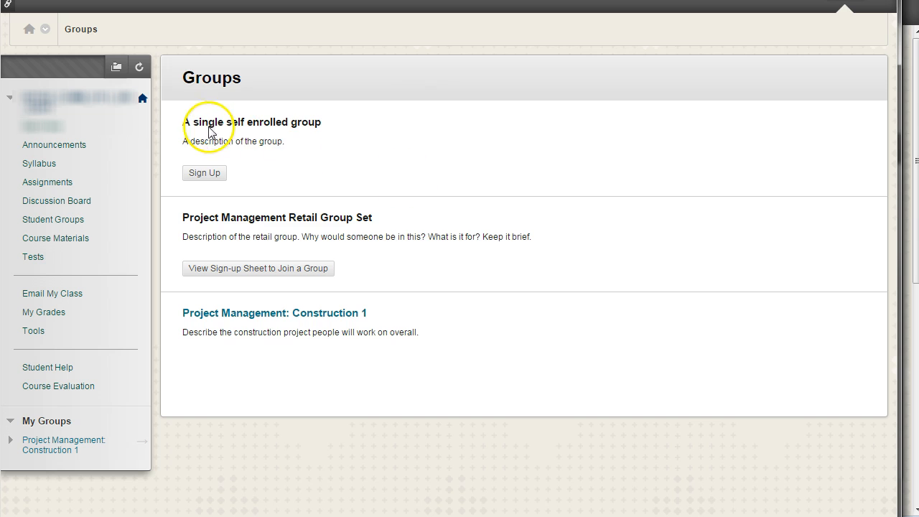
# - Review the Single Group Sign Up Sheet and sign the student up for "A single self enrolled group"
pyautogui.click(208, 174)
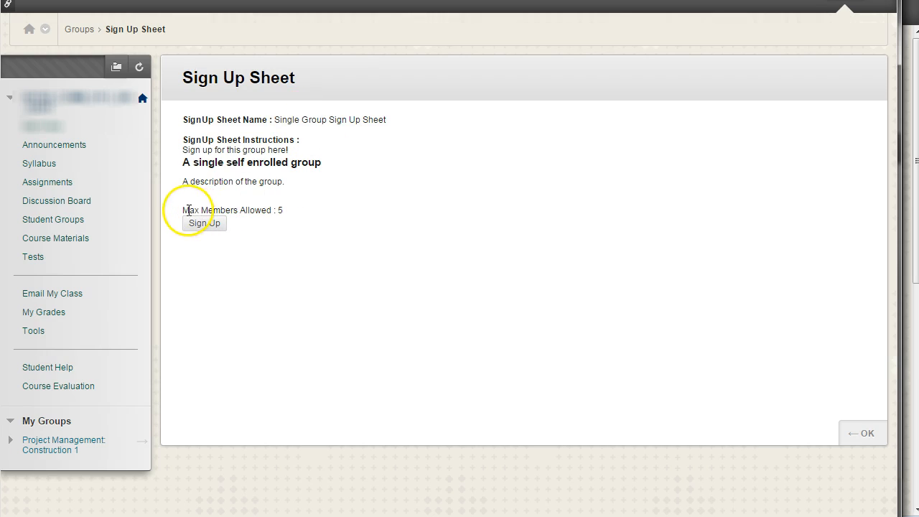
pyautogui.moveTo(302, 119); pyautogui.dragTo(352, 156)
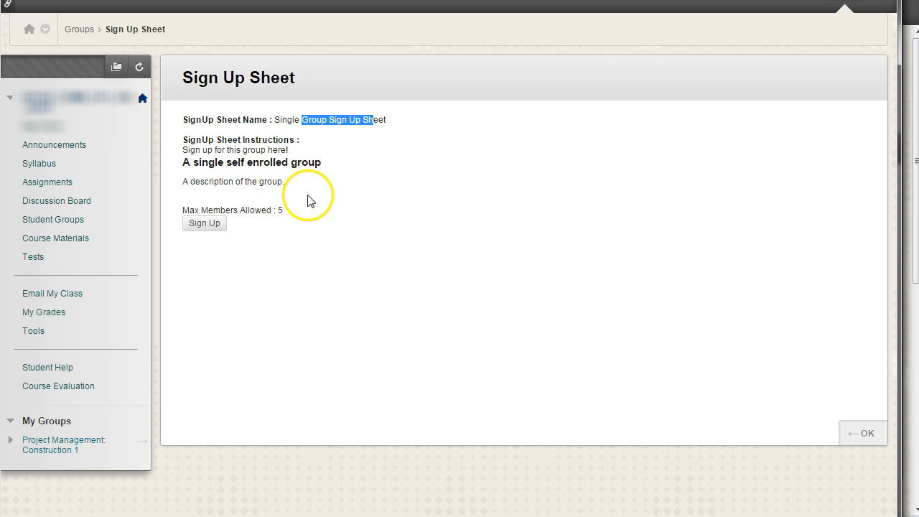
pyautogui.click(272, 208)
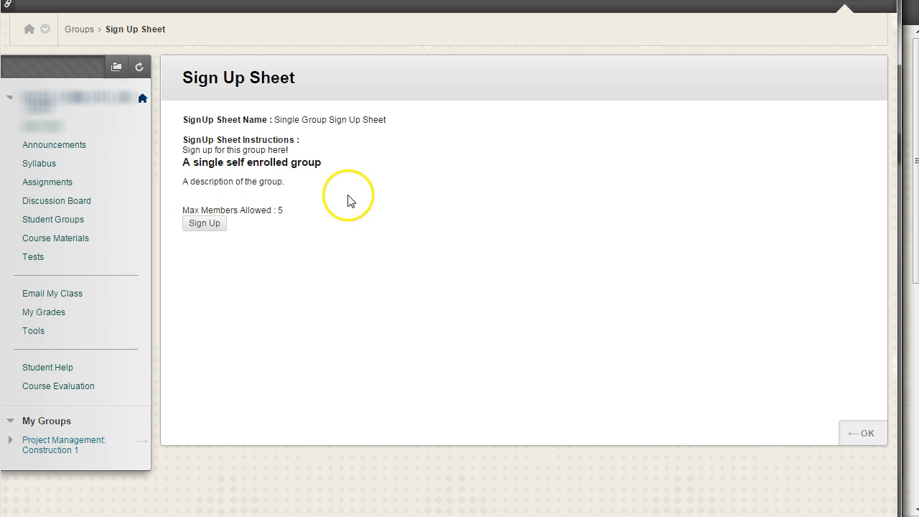
pyautogui.click(203, 224)
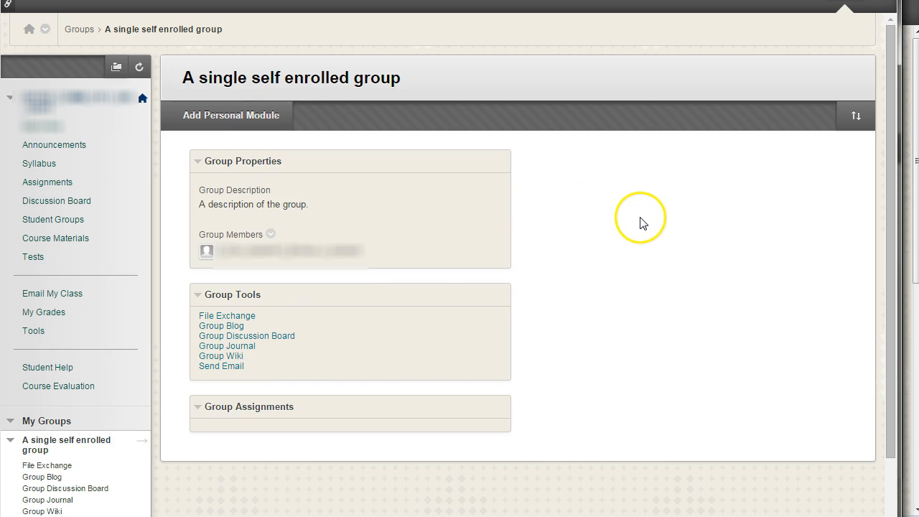
pyautogui.moveTo(207, 81); pyautogui.dragTo(385, 79)
pyautogui.click(609, 215)
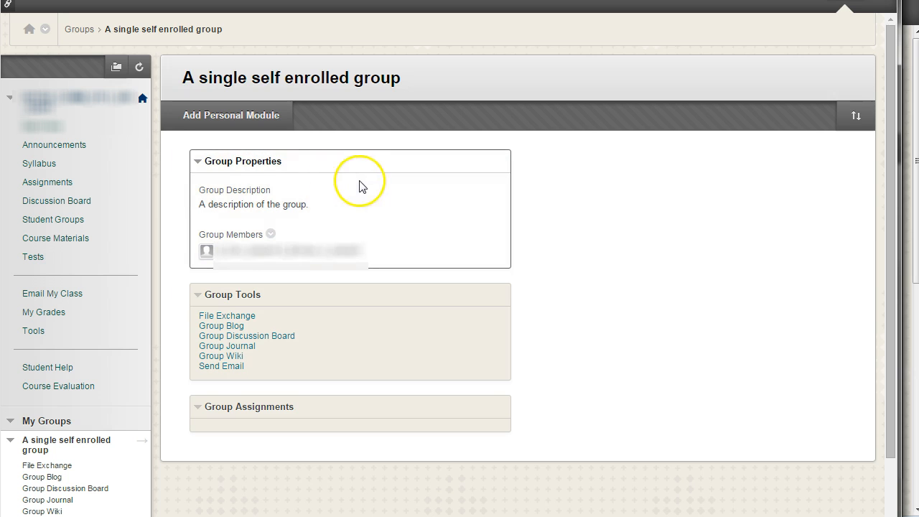
# - Return to the student groups list, check the self enrolled group's entry, and open the Project Management Retail Group Set sign-up sheet
pyautogui.click(64, 226)
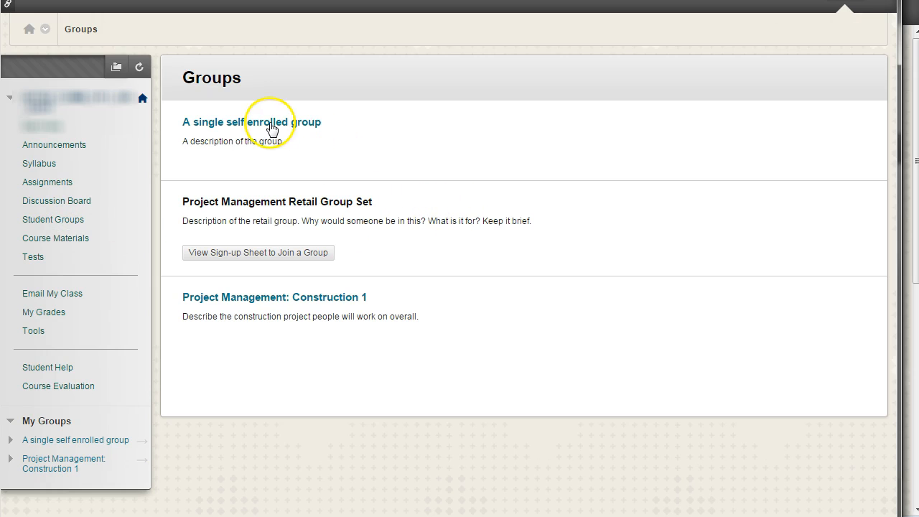
pyautogui.moveTo(380, 138); pyautogui.dragTo(339, 154)
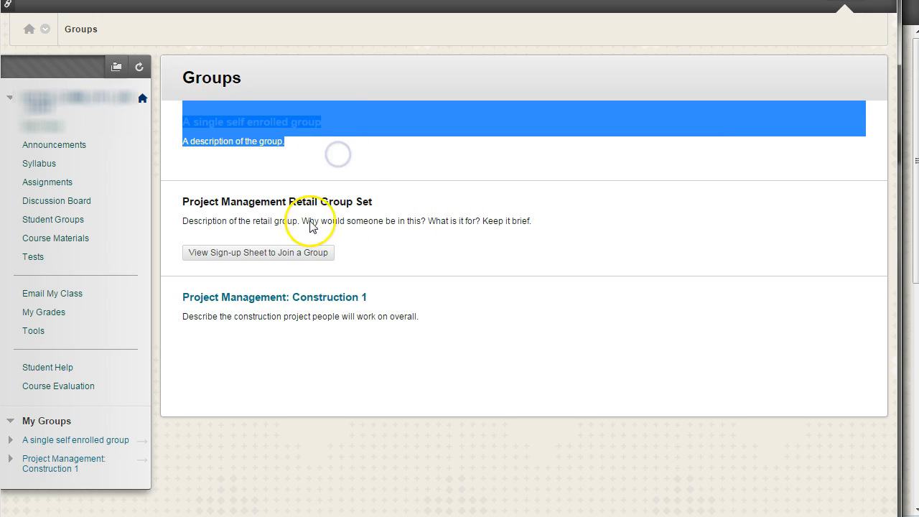
pyautogui.click(351, 160)
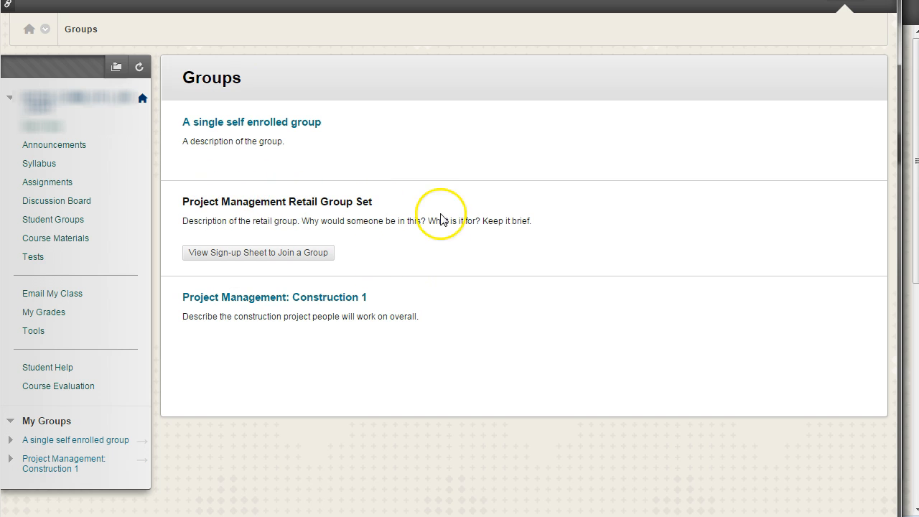
pyautogui.click(282, 253)
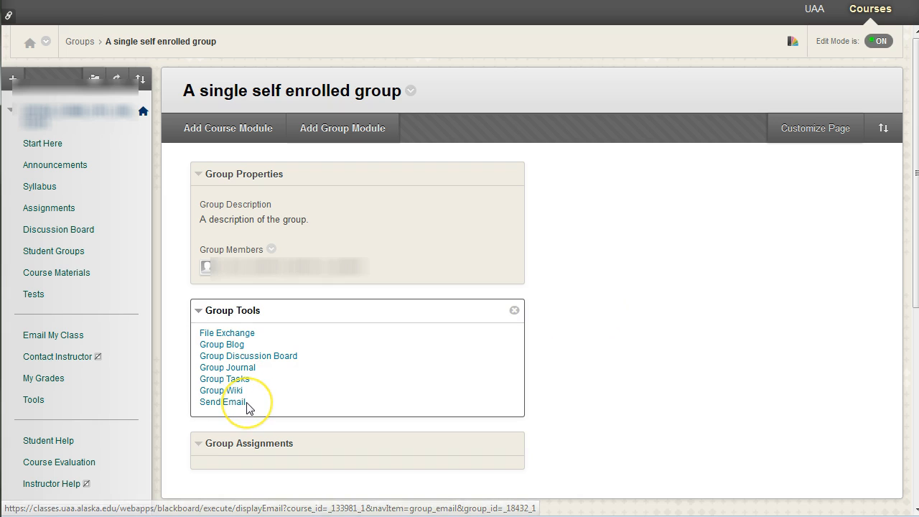
# - In the instructor view of "A single self enrolled group", point out the Send Email entry among the group tools
pyautogui.moveTo(248, 406); pyautogui.dragTo(196, 405)
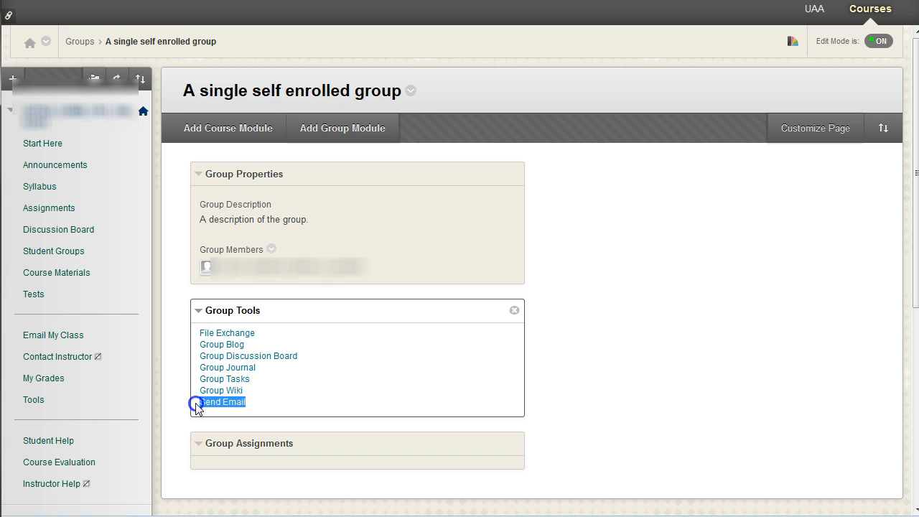
pyautogui.click(551, 385)
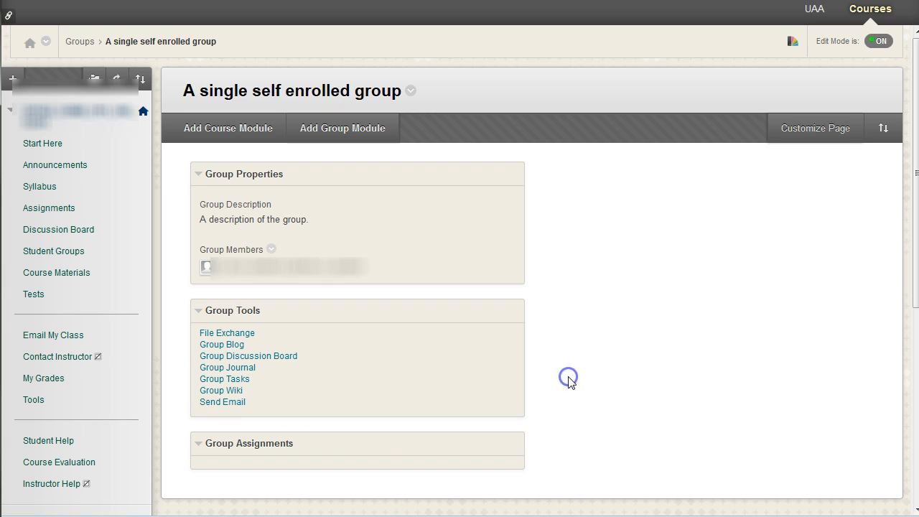